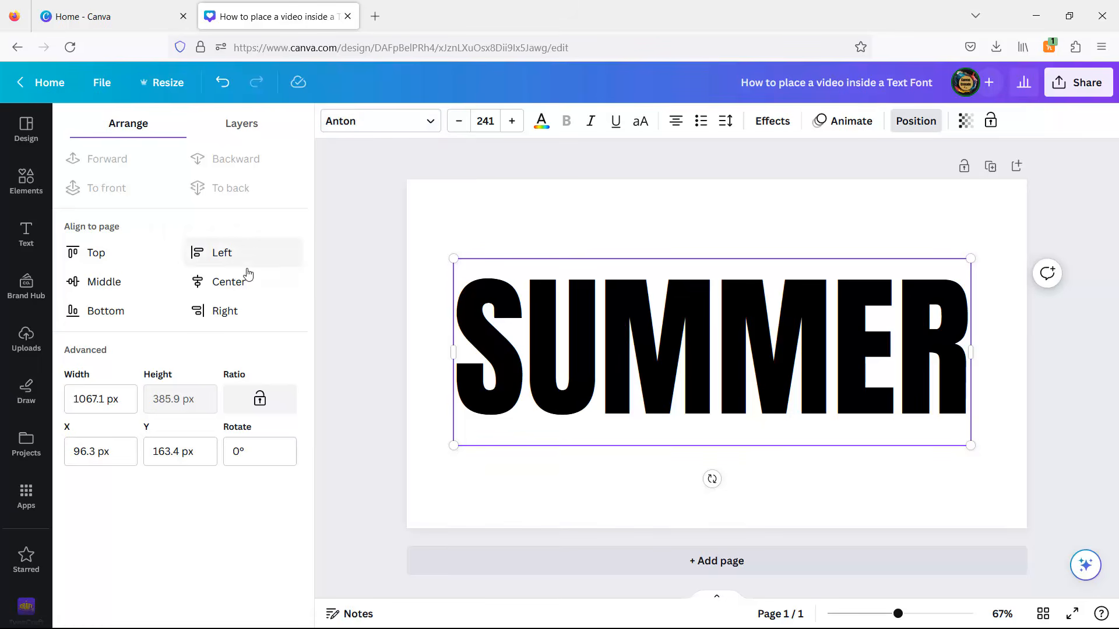
# Center the SUMMER text horizontally and vertically on the page.
pyautogui.click(227, 281)
pyautogui.click(125, 282)
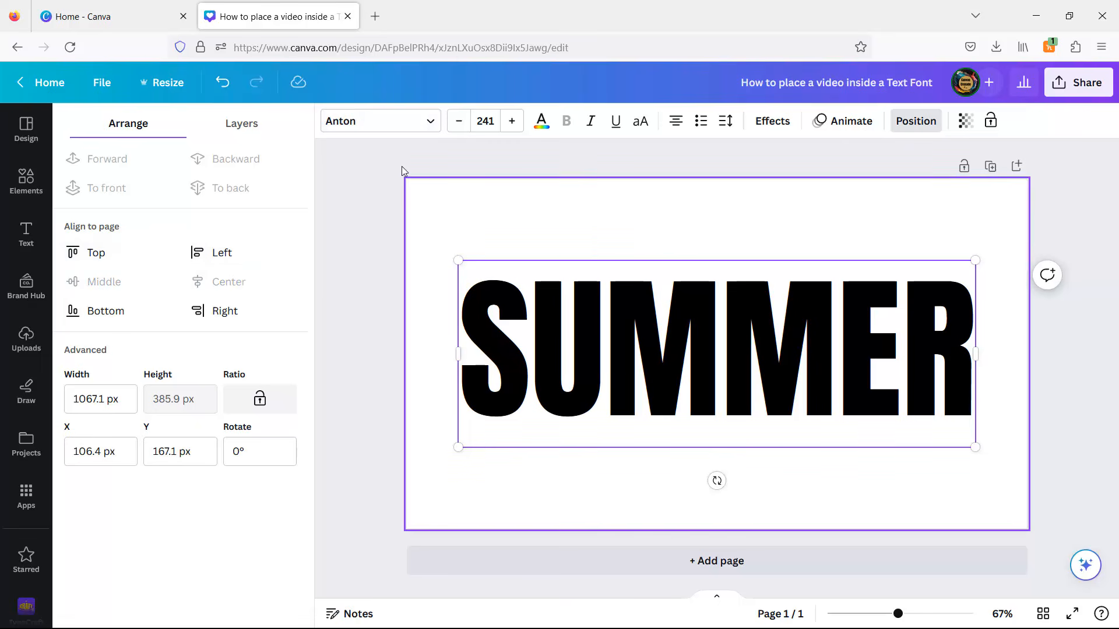
pyautogui.click(439, 221)
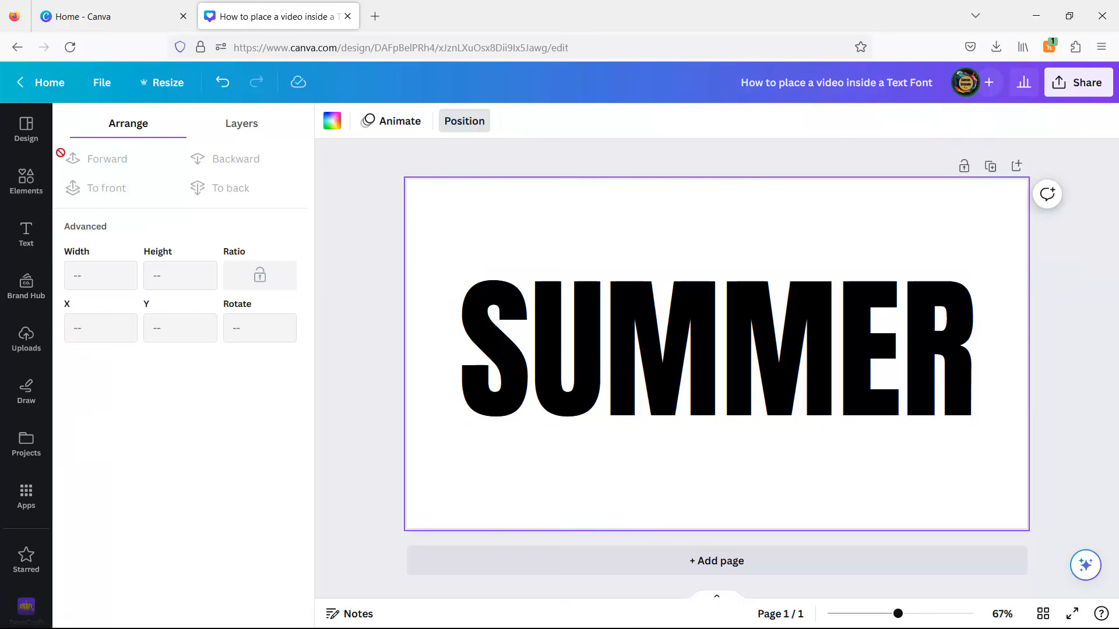
# Add a square shape to the page and fill it with the bright pink from the brand color palette.
pyautogui.click(26, 180)
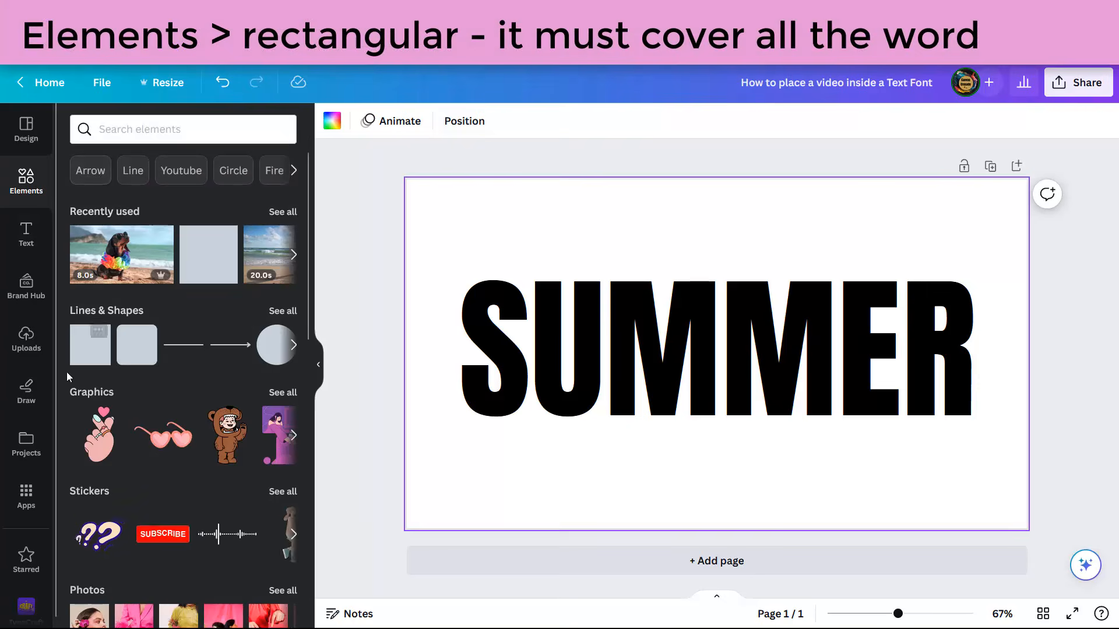
pyautogui.click(91, 365)
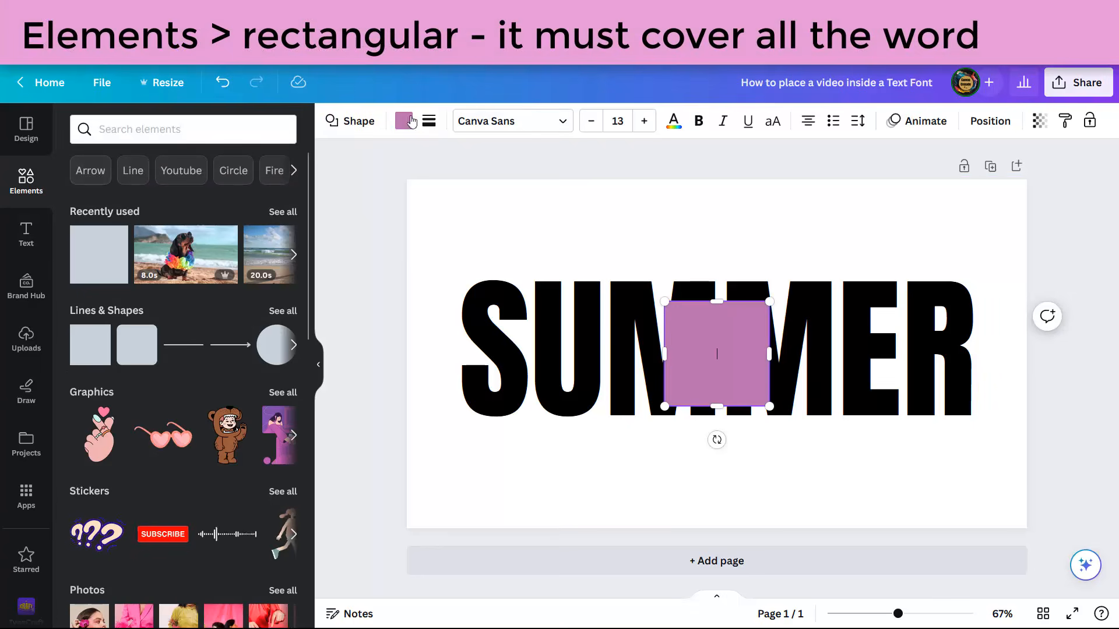
pyautogui.click(403, 121)
pyautogui.click(282, 318)
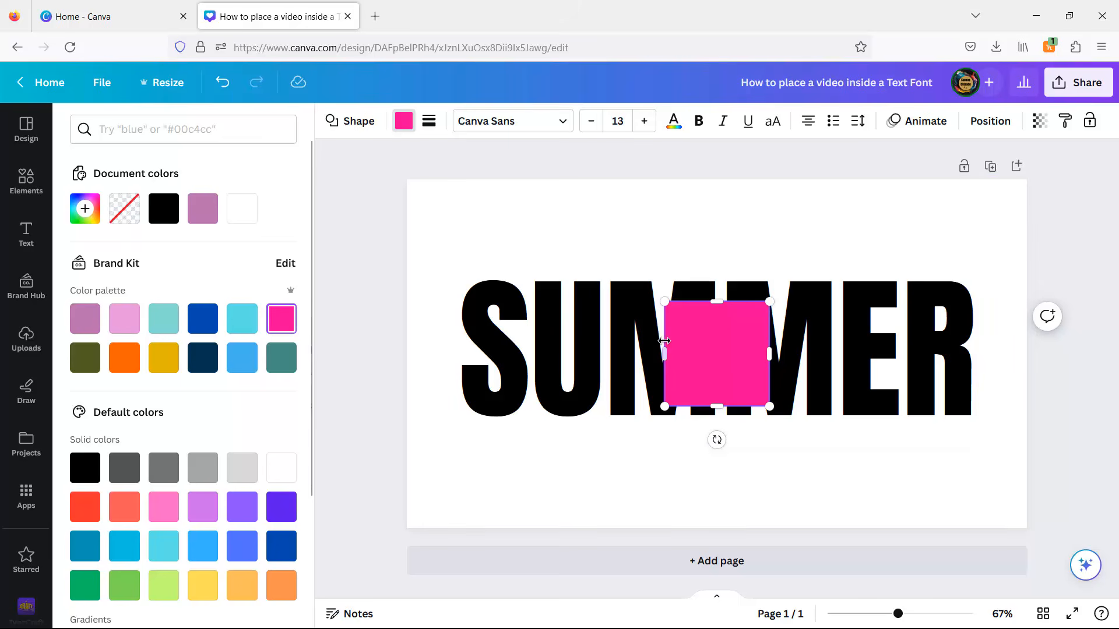
# Stretch the pink shape to about 1136 × 386 px so it covers the whole word, and send it backward behind the text.
pyautogui.moveTo(664, 344); pyautogui.dragTo(440, 349)
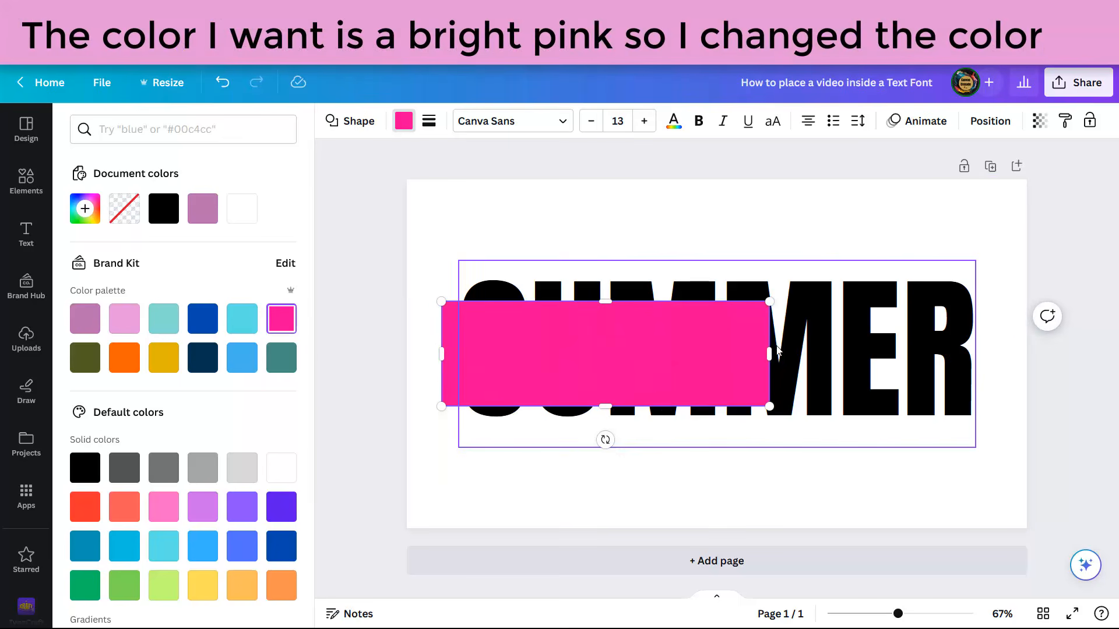
pyautogui.moveTo(770, 354); pyautogui.dragTo(992, 357)
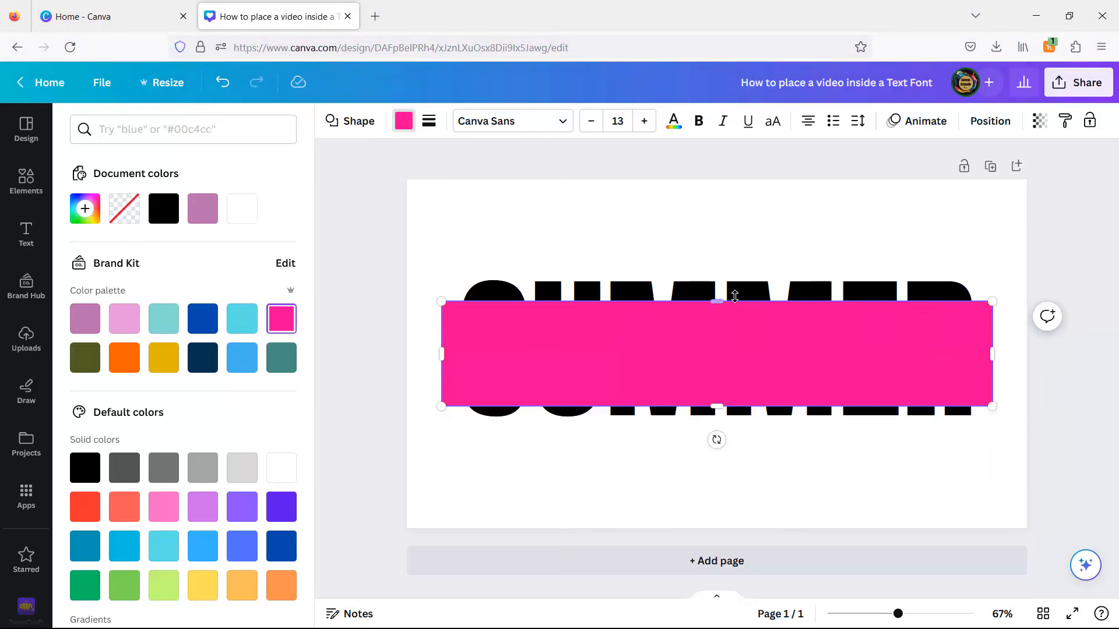
pyautogui.moveTo(713, 301); pyautogui.dragTo(713, 259)
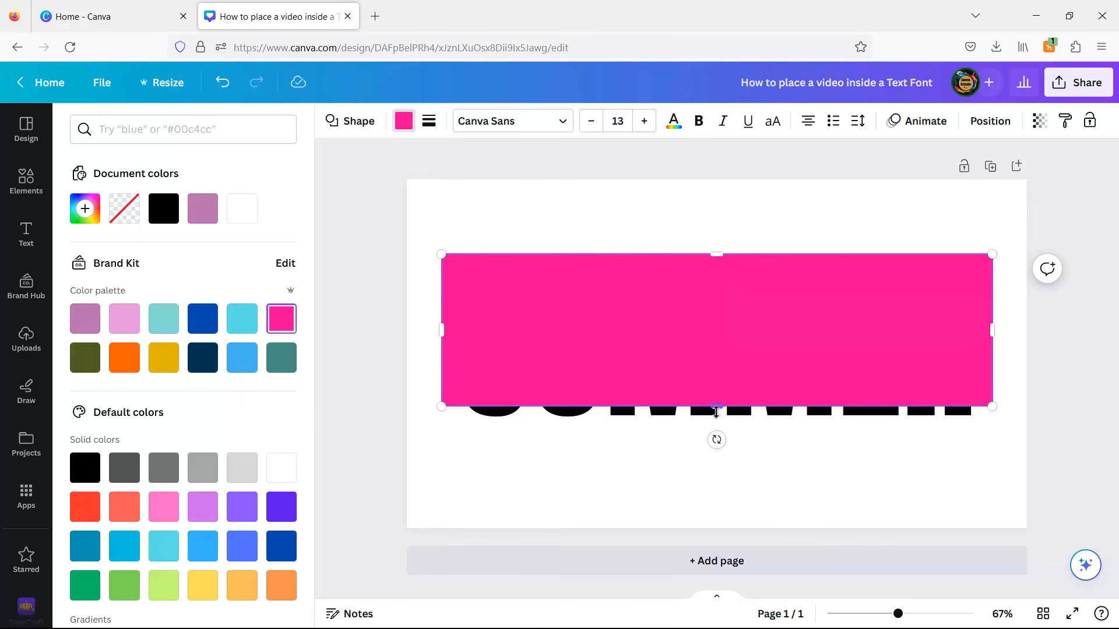
pyautogui.moveTo(718, 406); pyautogui.dragTo(708, 440)
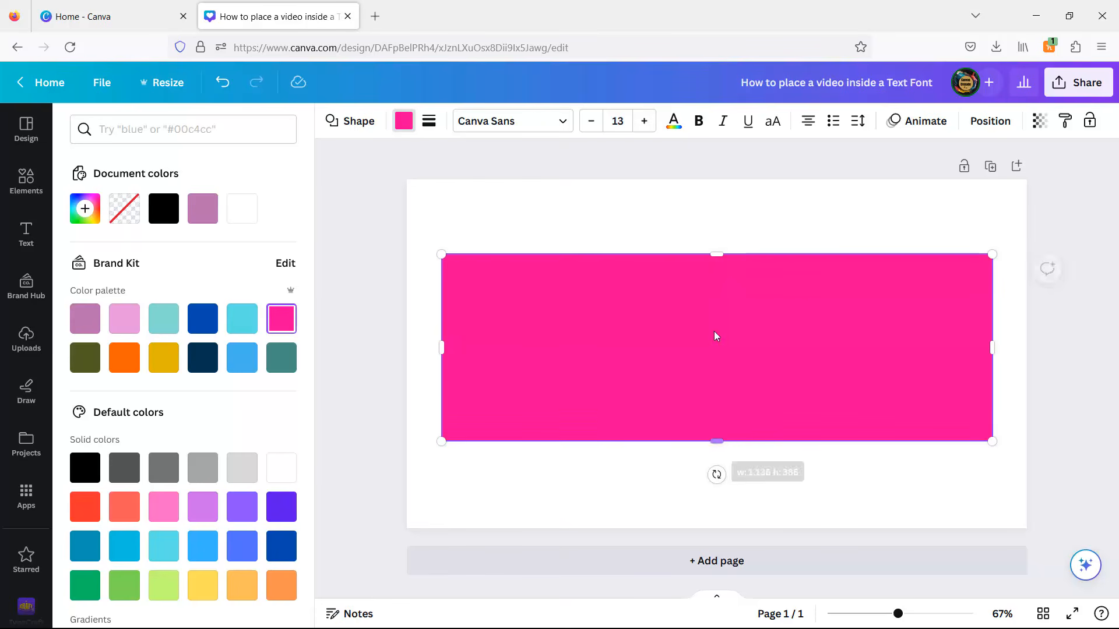
pyautogui.click(990, 120)
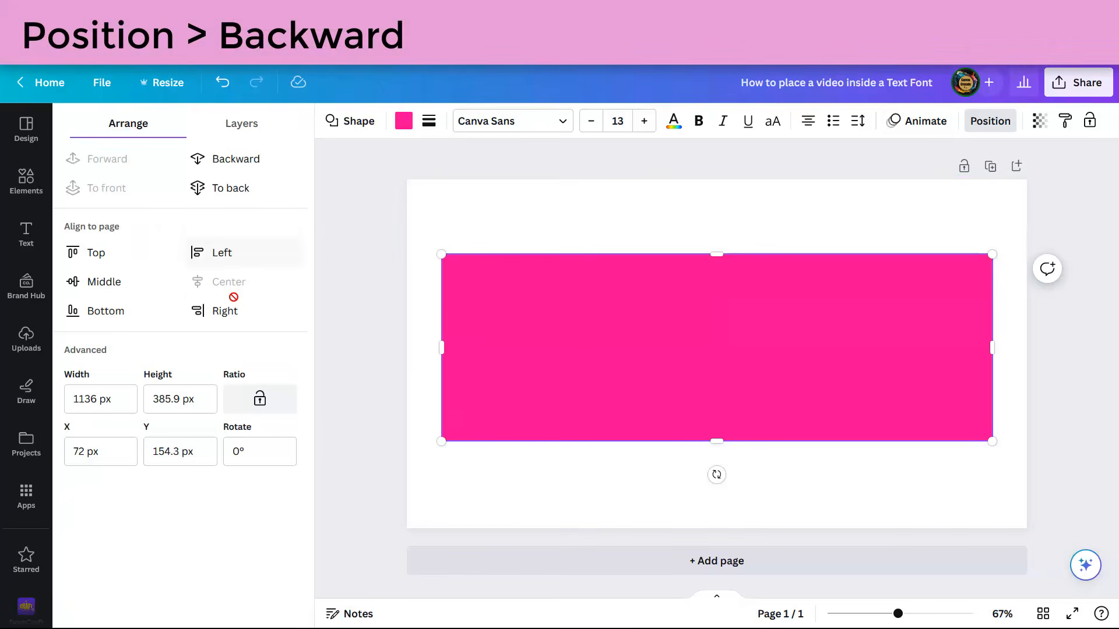
pyautogui.click(222, 165)
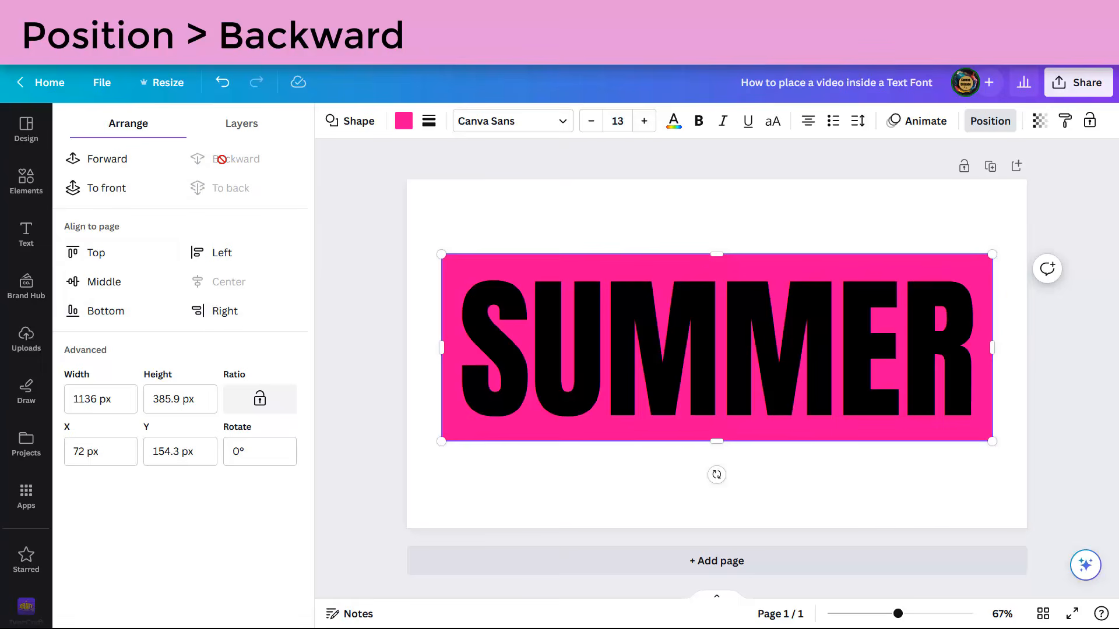
# Change the color of the SUMMER text to white.
pyautogui.click(628, 328)
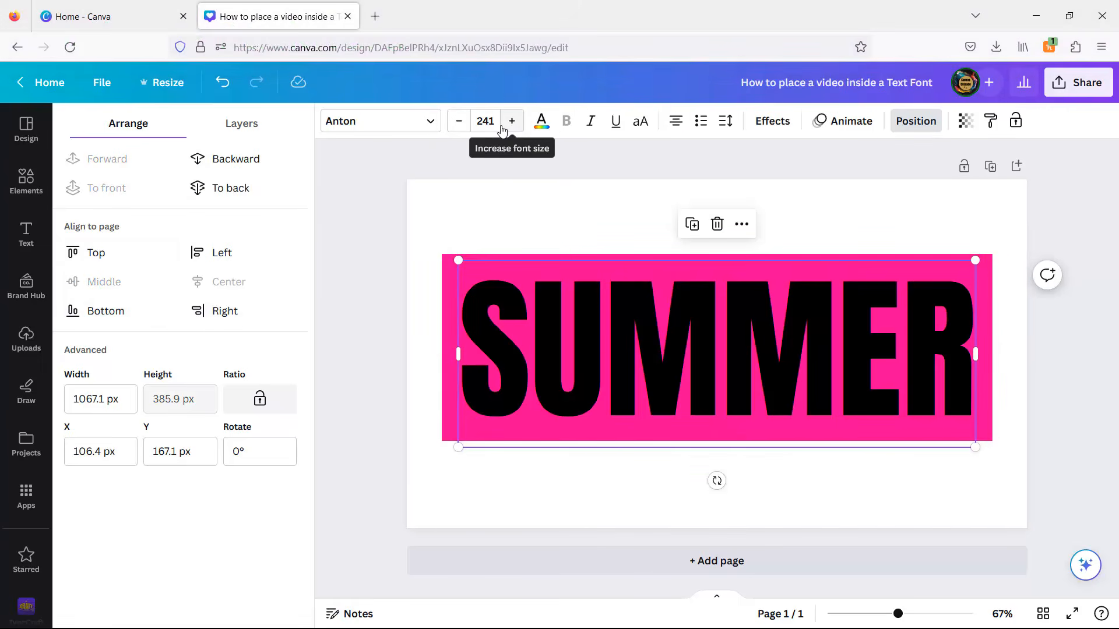
pyautogui.click(545, 125)
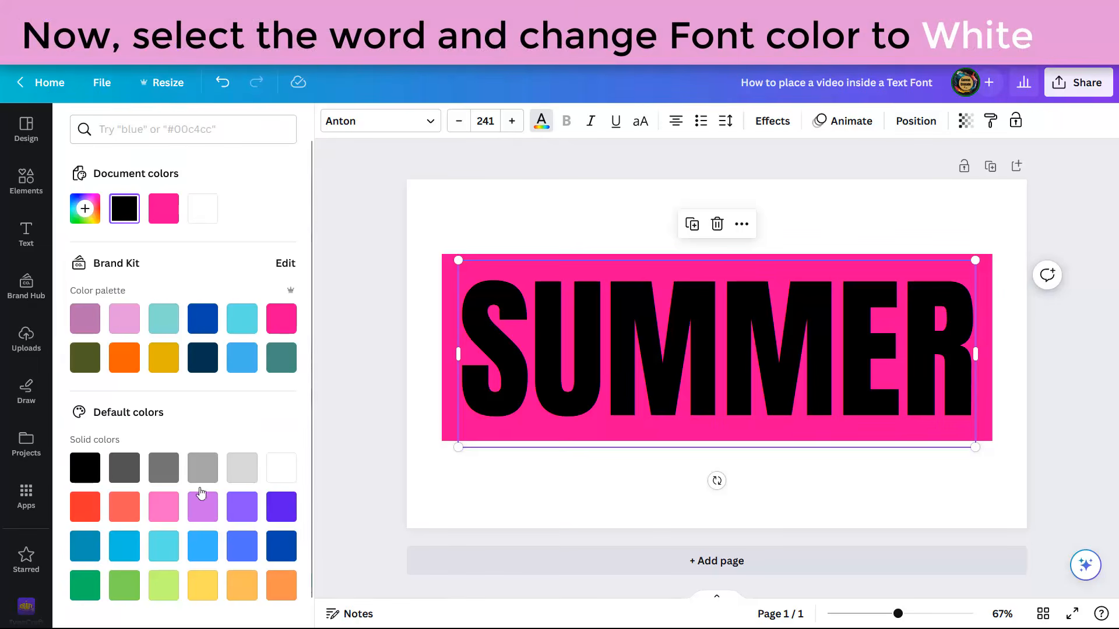
pyautogui.click(280, 478)
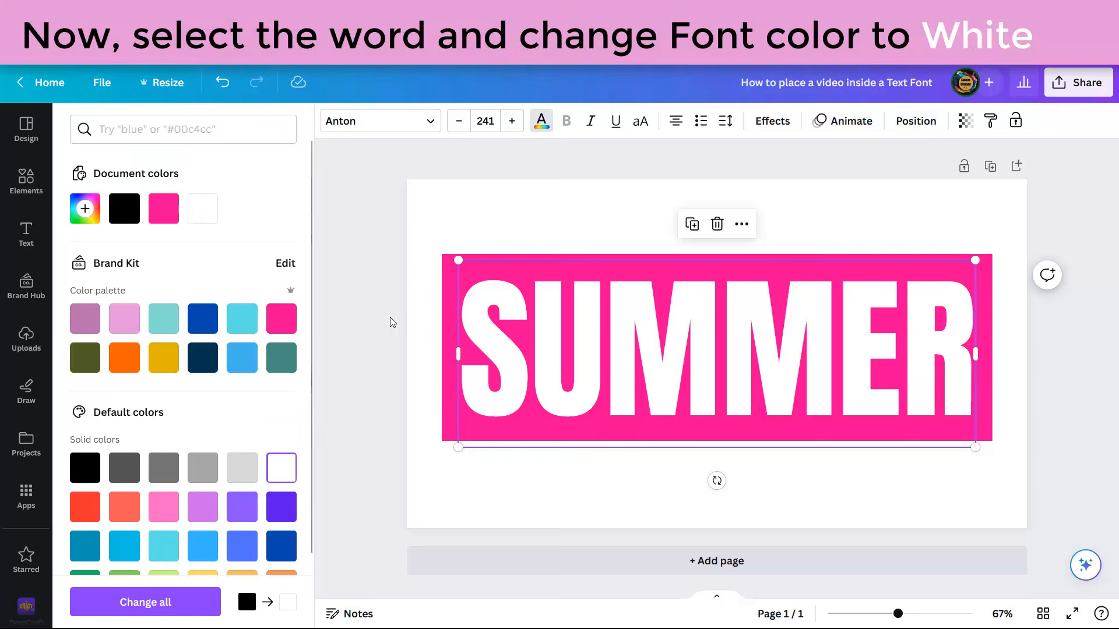
pyautogui.click(387, 271)
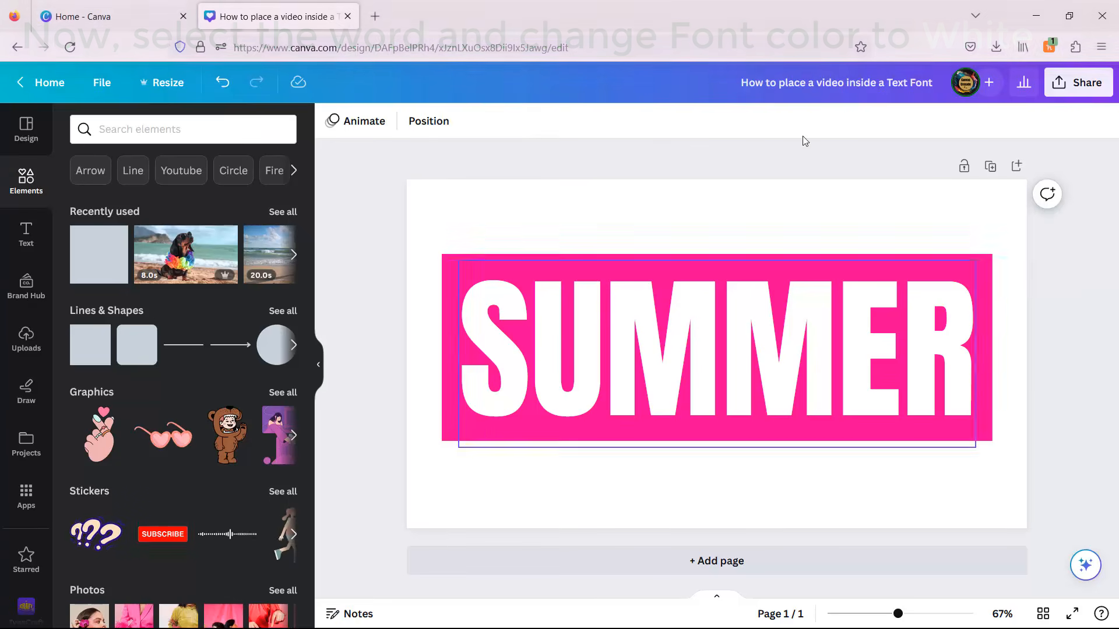
# Download the design as a PNG and add the downloaded image to the uploads.
pyautogui.click(1087, 84)
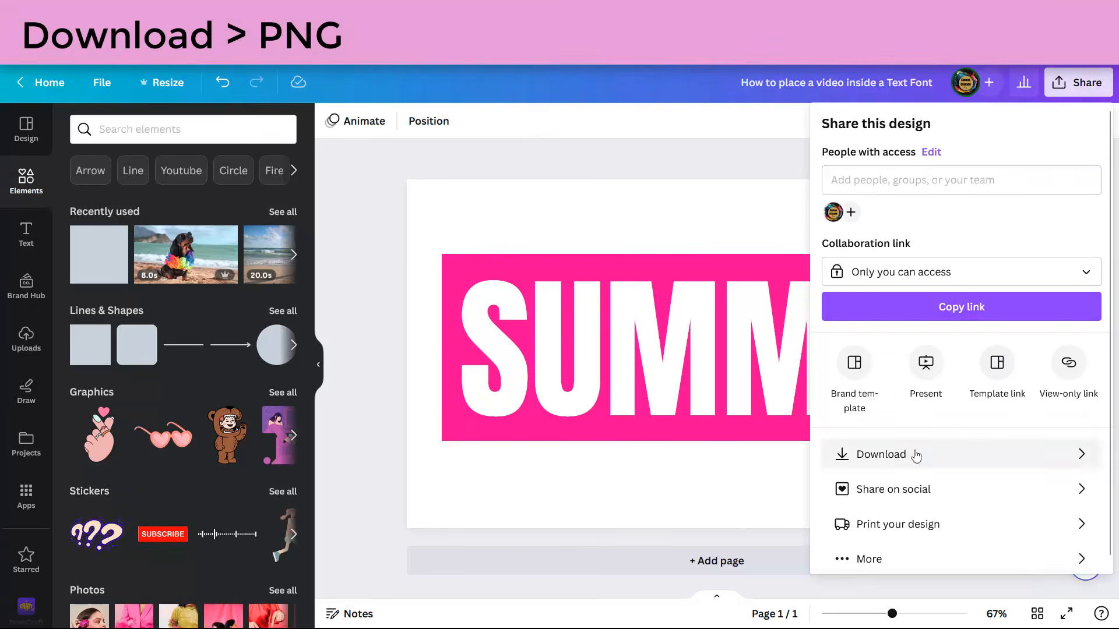
pyautogui.click(851, 455)
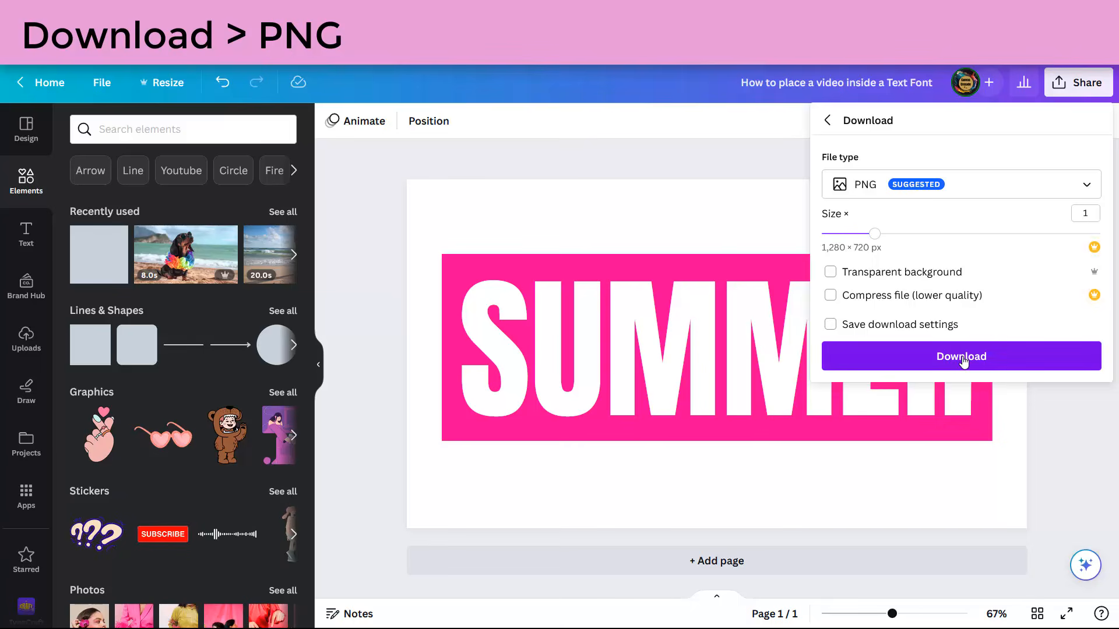
pyautogui.click(963, 361)
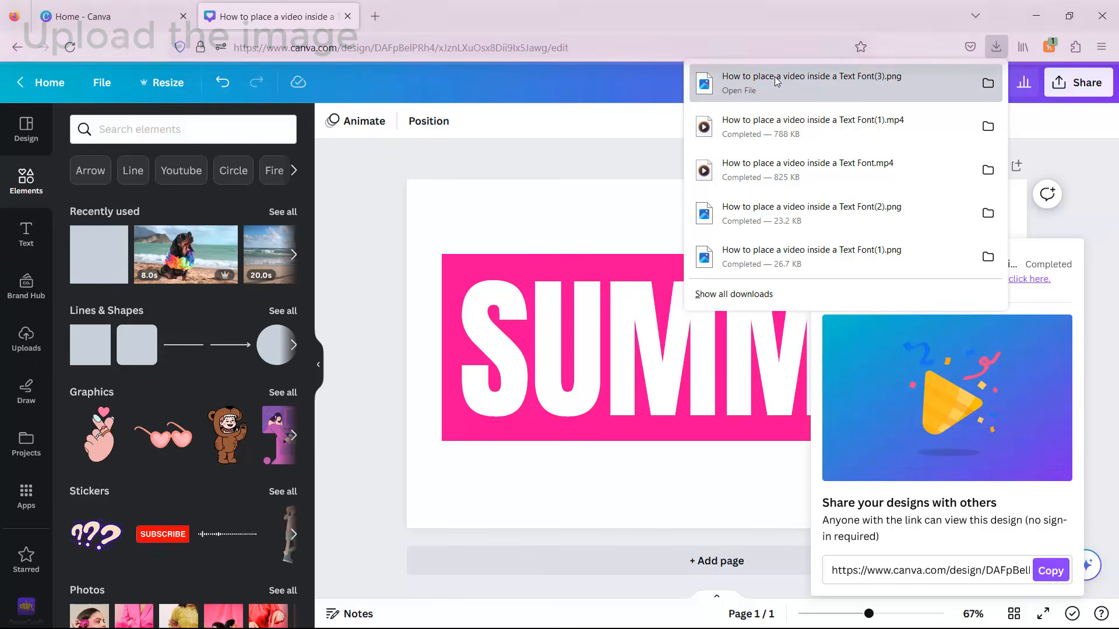
pyautogui.moveTo(774, 82); pyautogui.dragTo(134, 296)
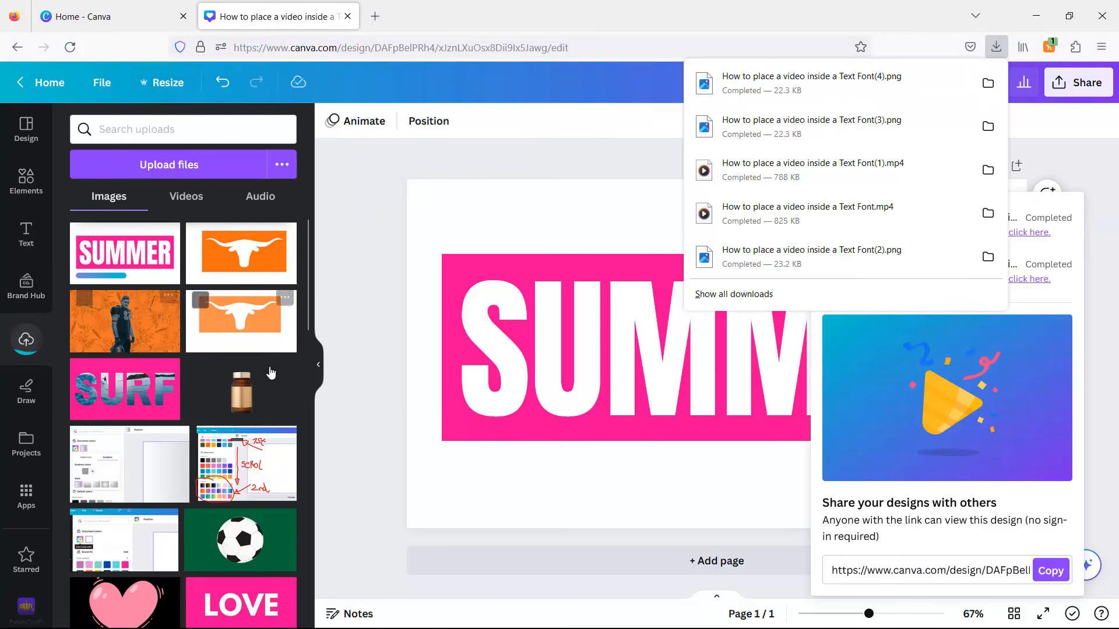
pyautogui.click(360, 431)
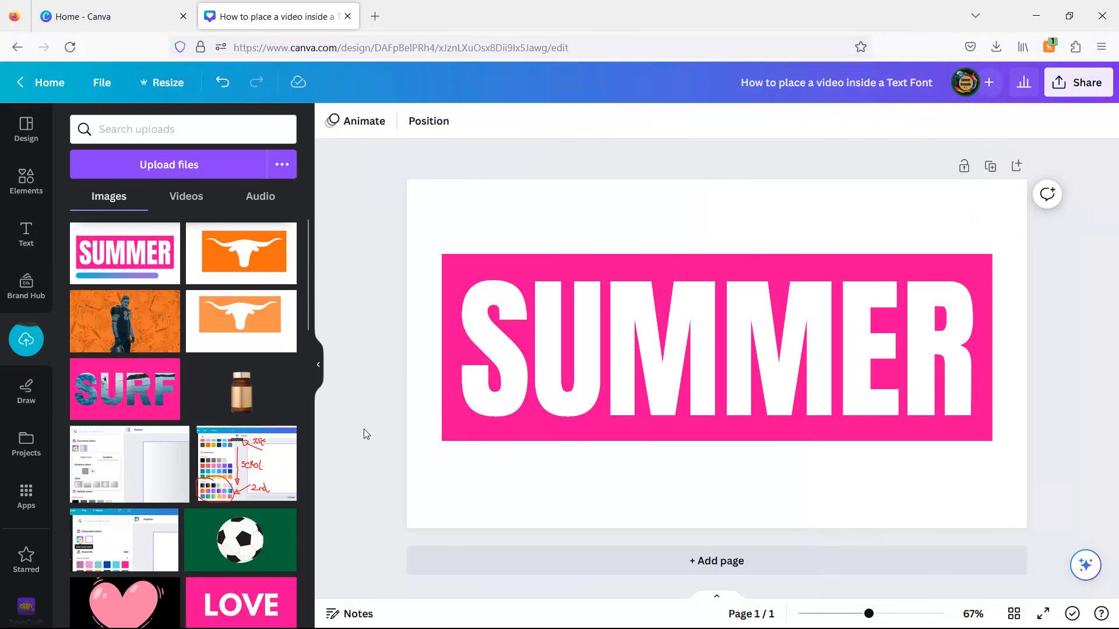
# Add a blank second page and delete the first page with the original text and shape.
pyautogui.click(701, 562)
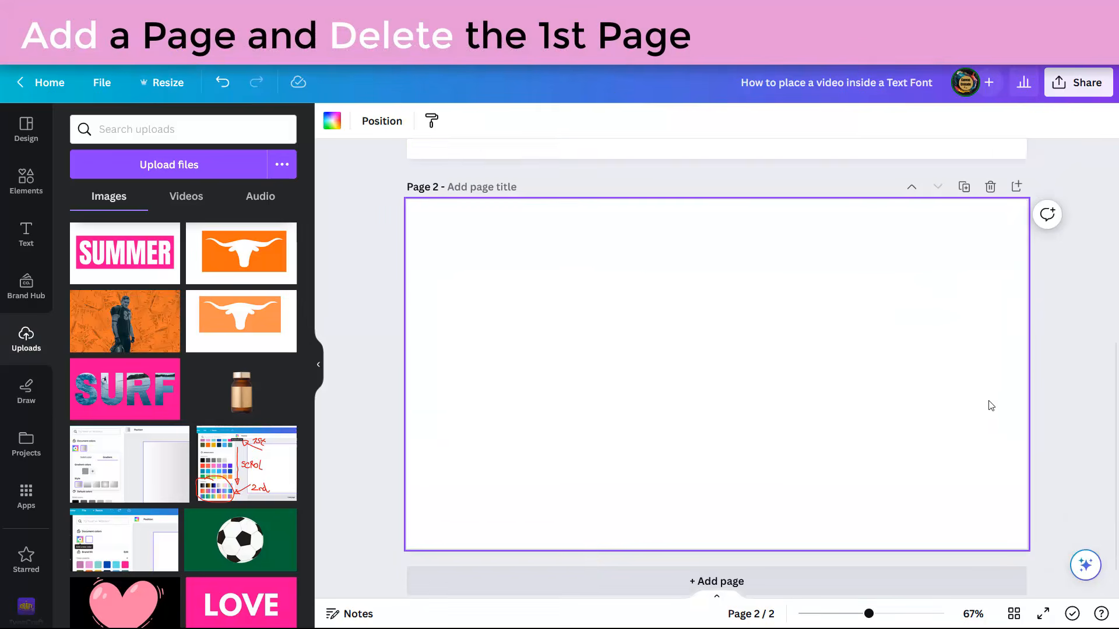
pyautogui.scroll(5, 990, 405)
pyautogui.click(988, 168)
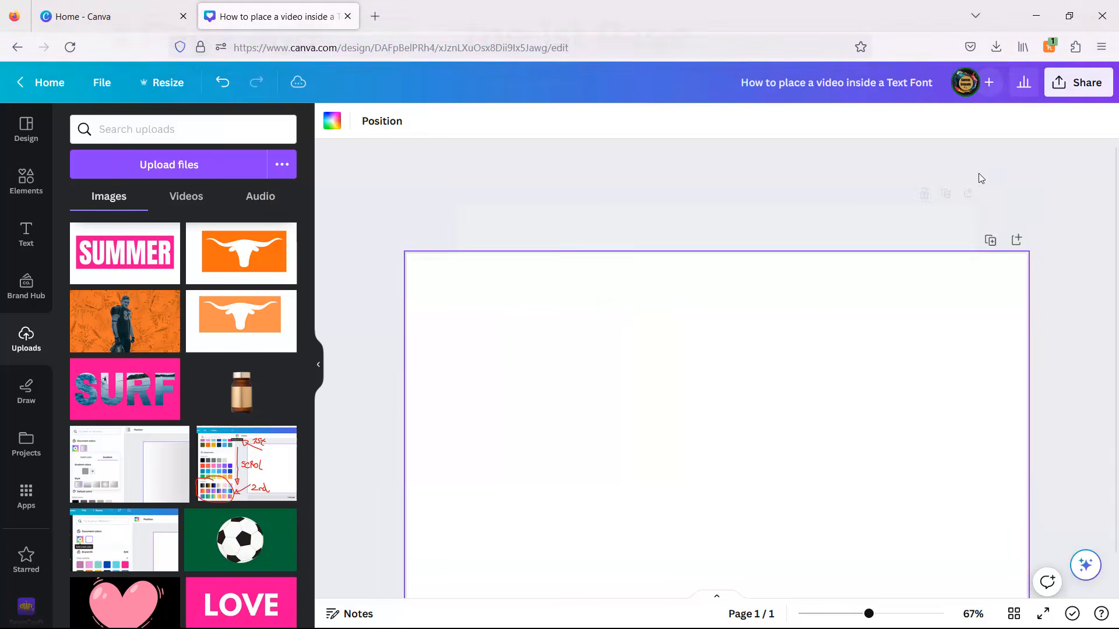
# Place the uploaded SUMMER image on the blank page and remove its white background with BG Remover.
pyautogui.click(117, 257)
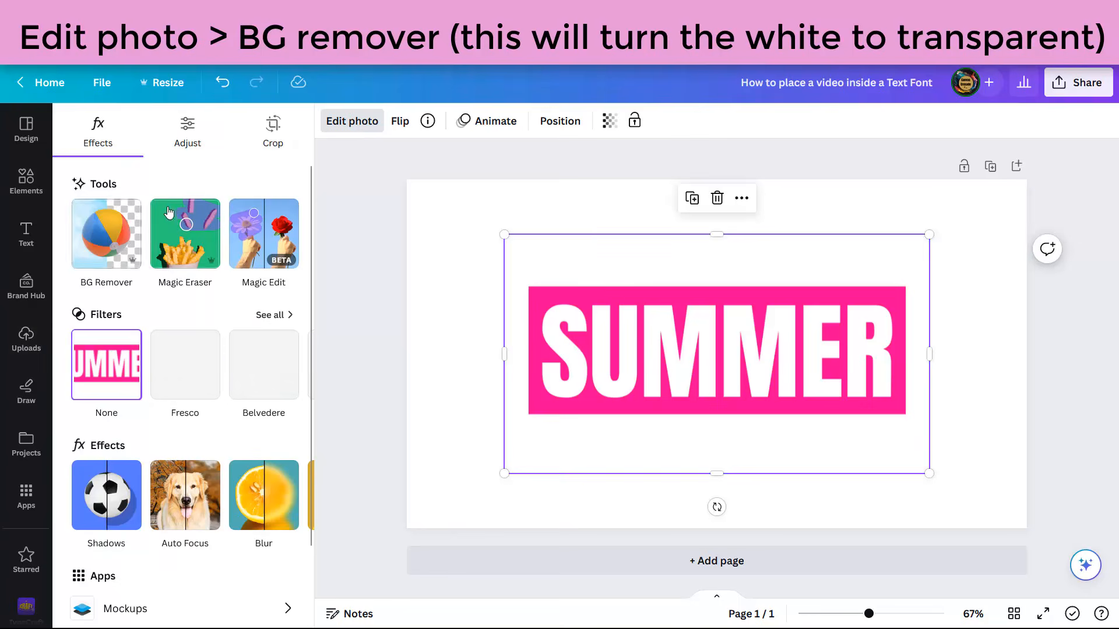
pyautogui.click(97, 235)
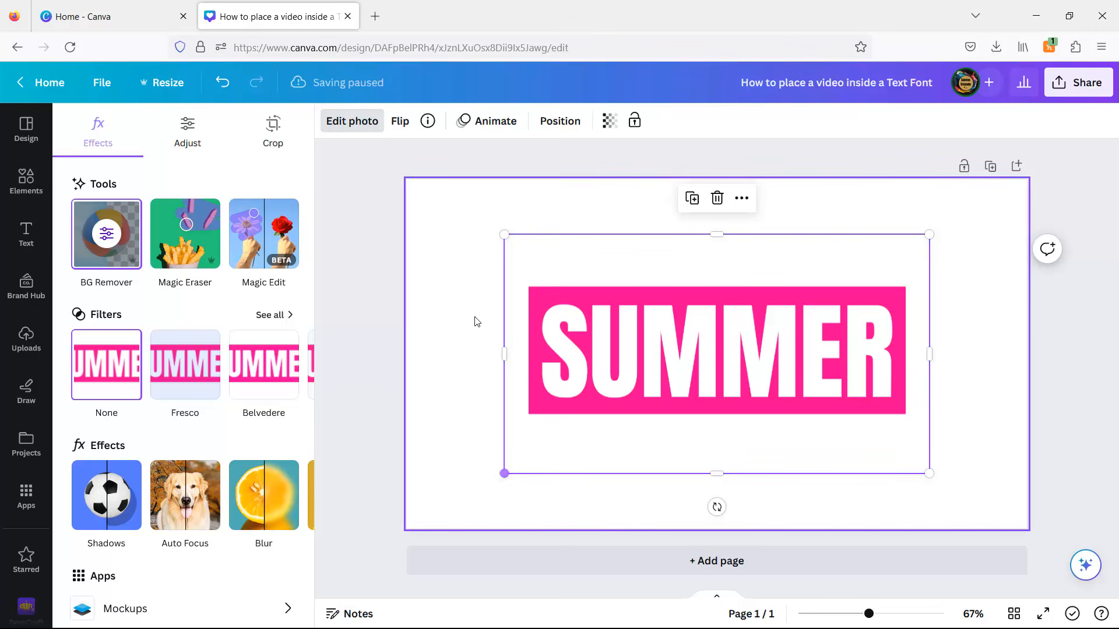
pyautogui.click(338, 157)
# Test the image's transparency by setting the page background to light blue and restoring it to white.
pyautogui.click(332, 122)
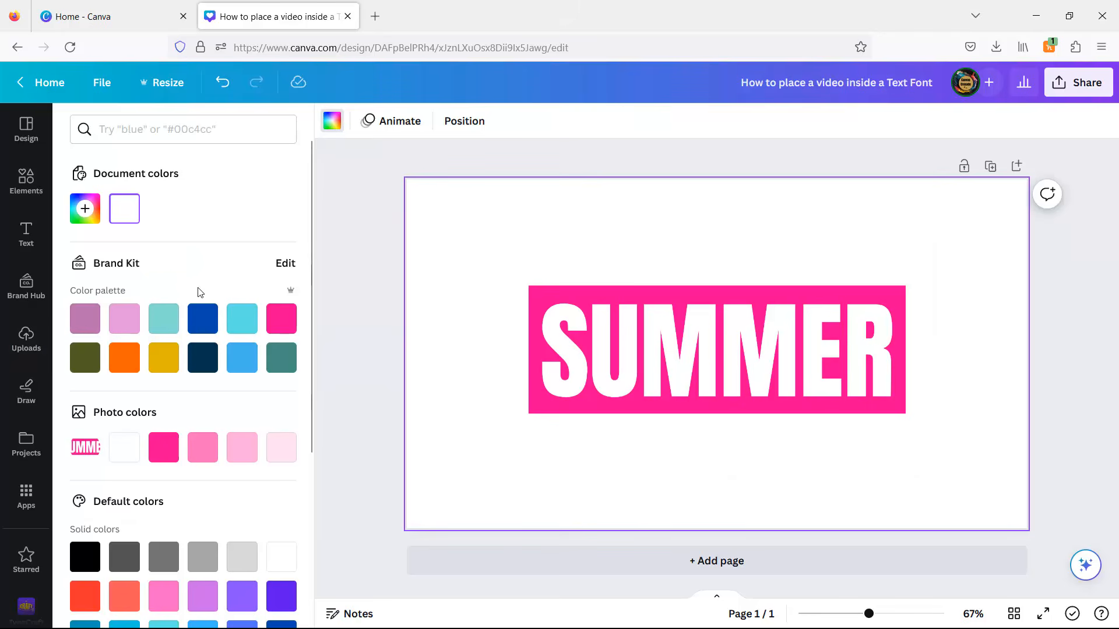
pyautogui.click(249, 321)
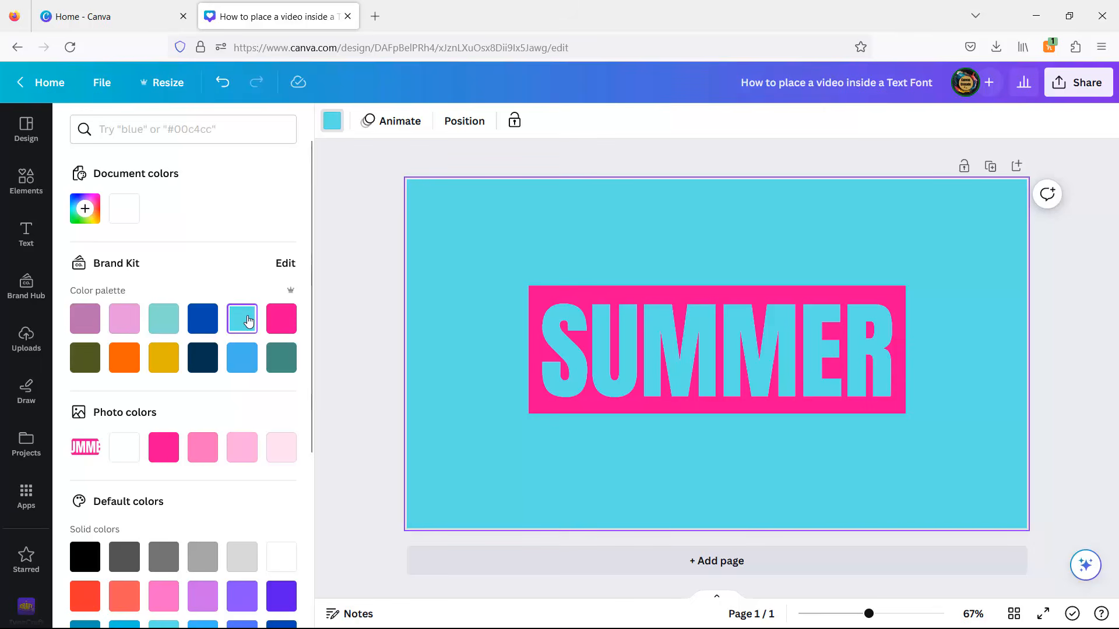
pyautogui.click(132, 213)
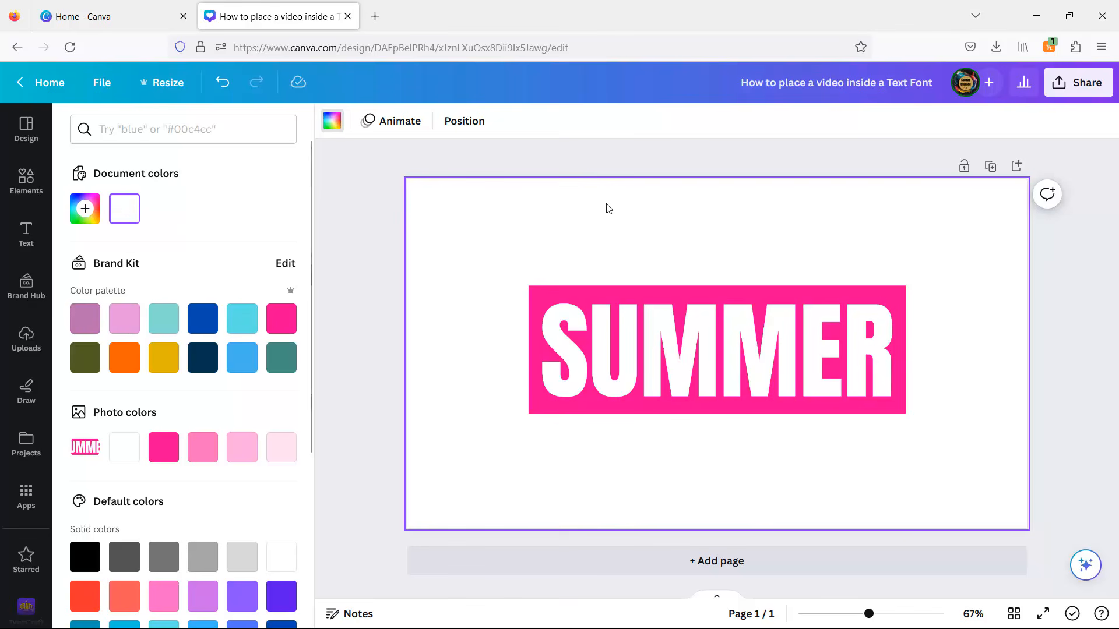
# Crop the empty margins around the SUMMER image so its frame fits the pink rectangle.
pyautogui.click(526, 238)
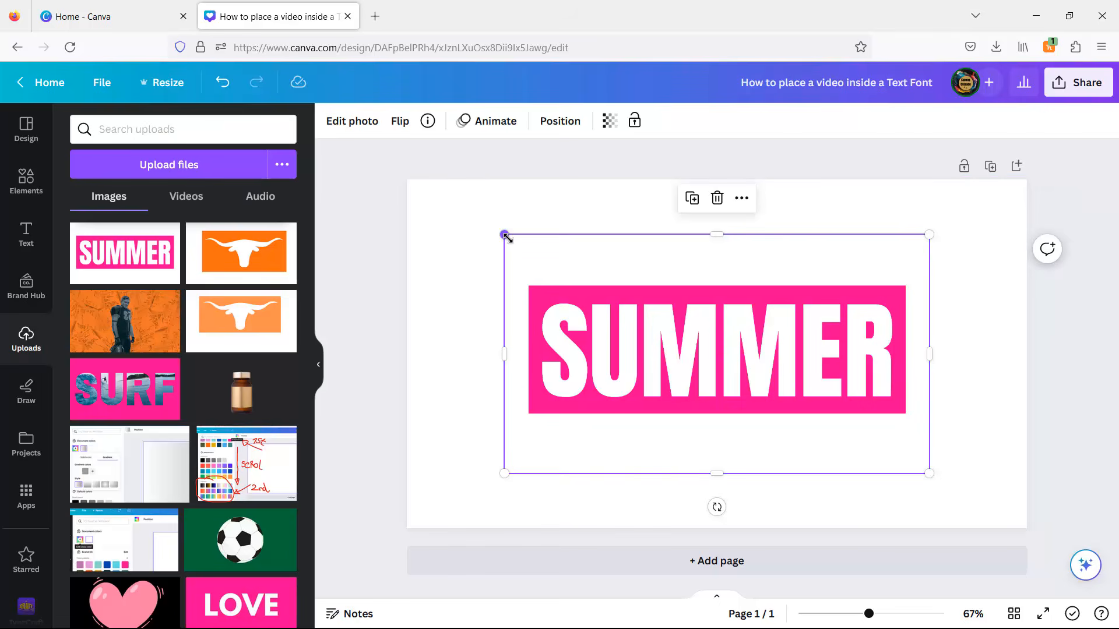
pyautogui.moveTo(719, 236); pyautogui.dragTo(717, 288)
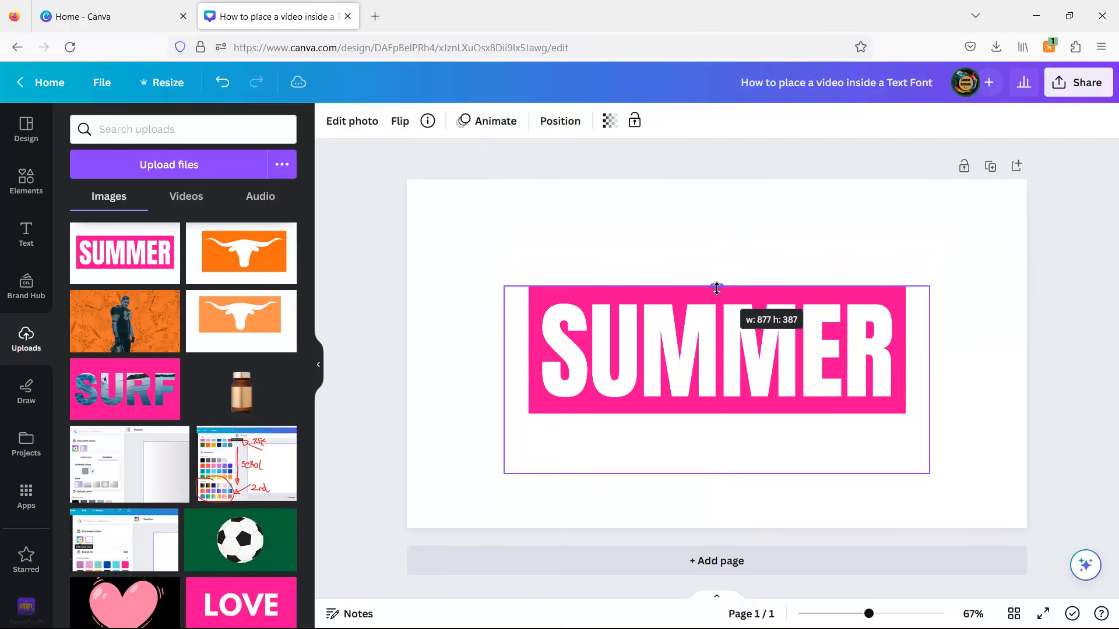
pyautogui.moveTo(923, 385); pyautogui.dragTo(905, 385)
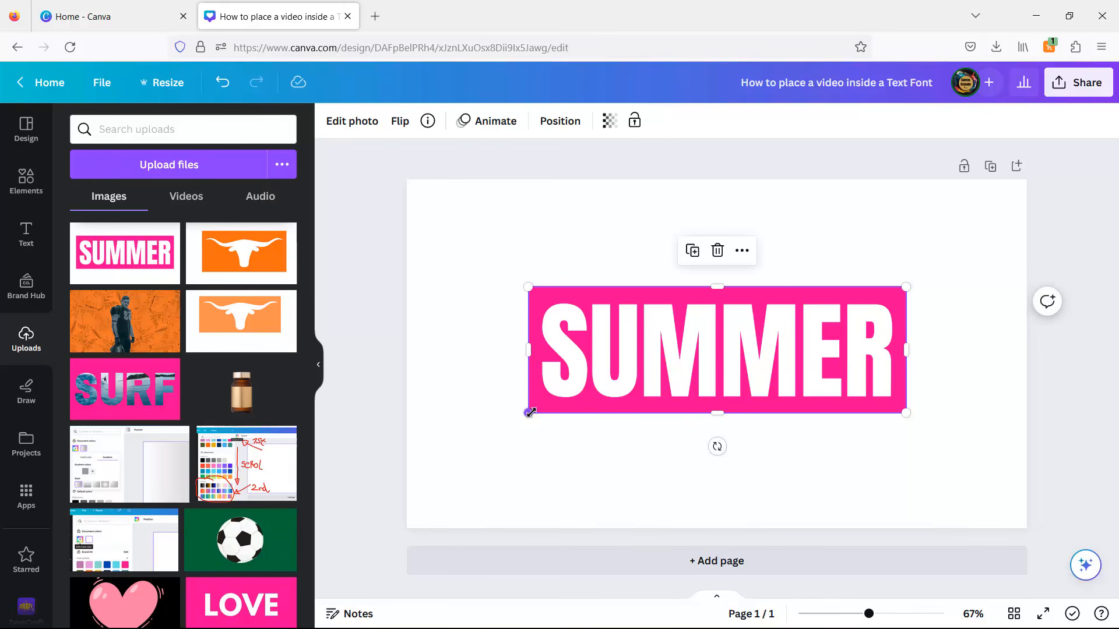
# Enlarge the cropped SUMMER image until it nearly spans the page width, leaving small even side margins.
pyautogui.moveTo(528, 412); pyautogui.dragTo(455, 437)
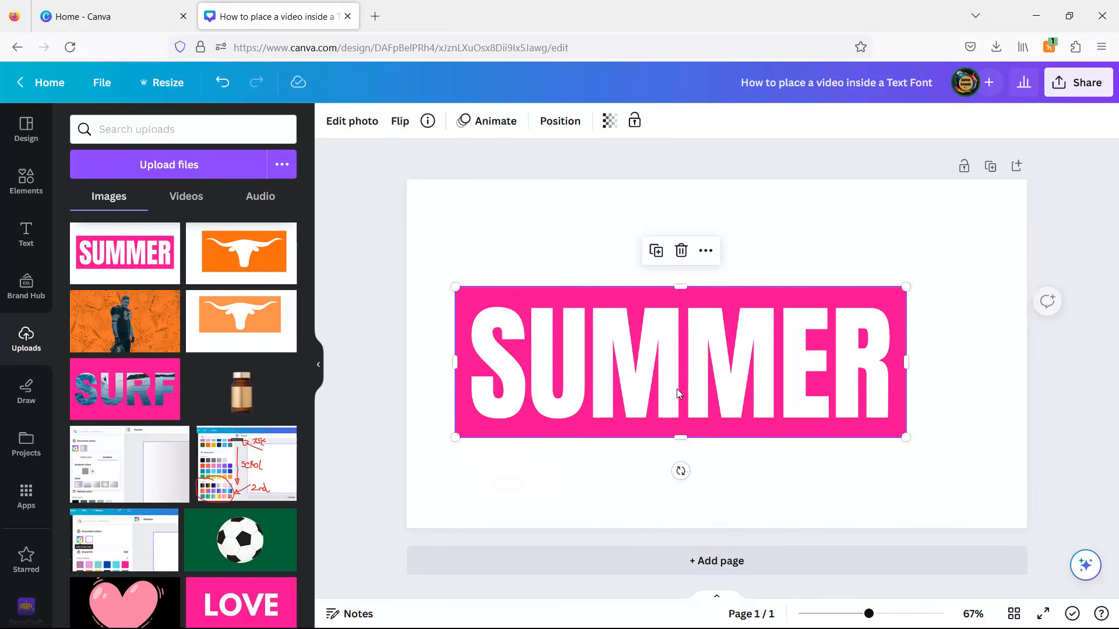
pyautogui.moveTo(906, 288); pyautogui.dragTo(991, 257)
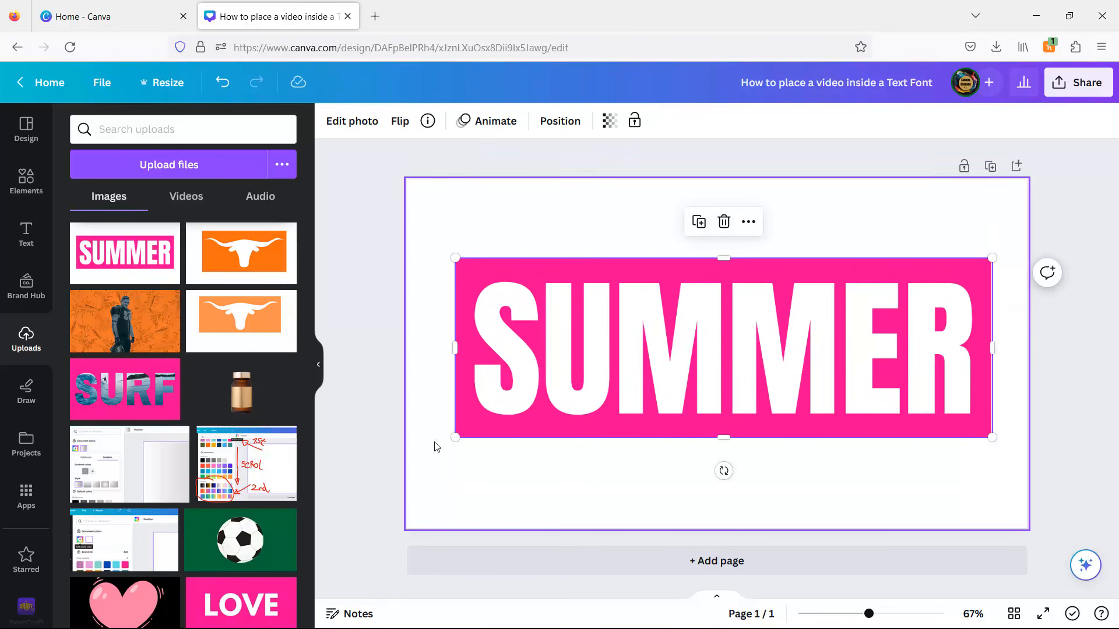
pyautogui.moveTo(455, 437); pyautogui.dragTo(440, 445)
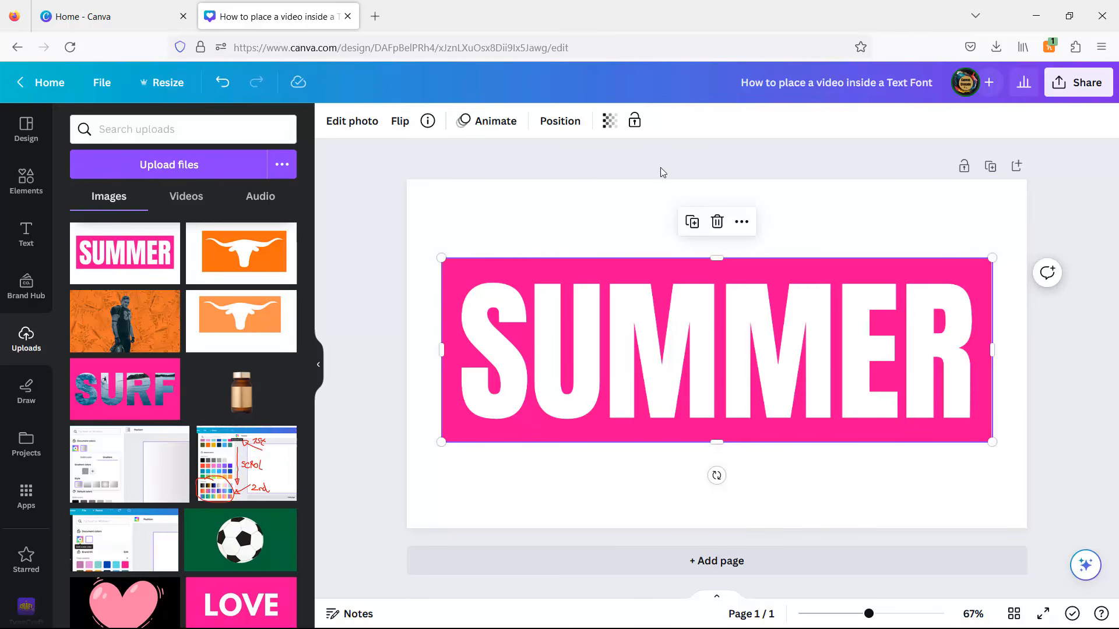
# Search the elements for "beach holiday" and show all of the matching videos.
pyautogui.click(32, 179)
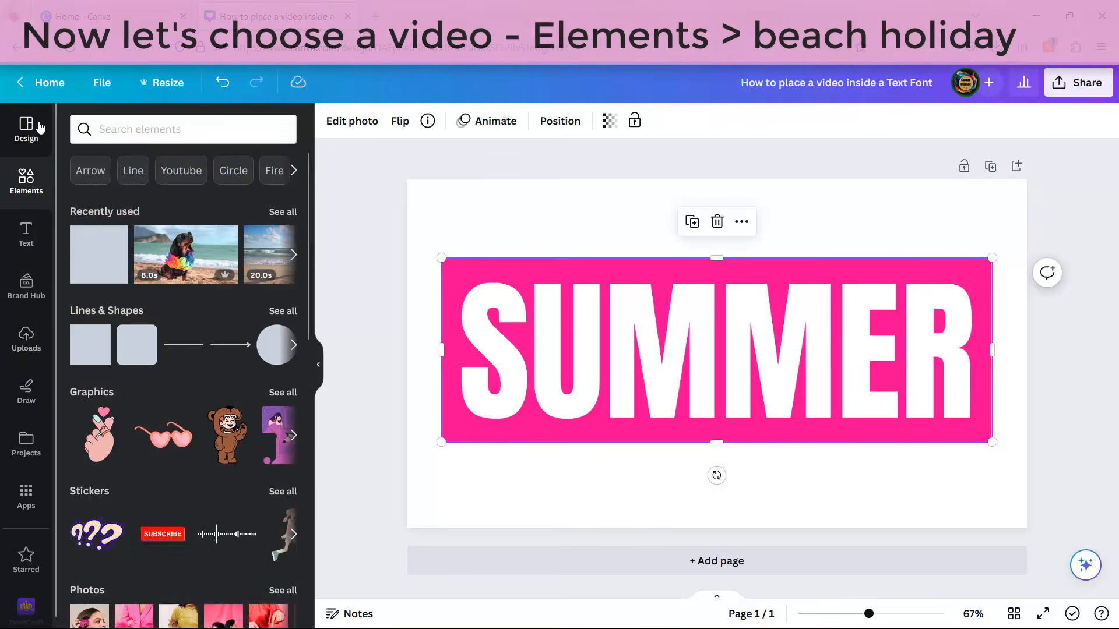
pyautogui.click(138, 129)
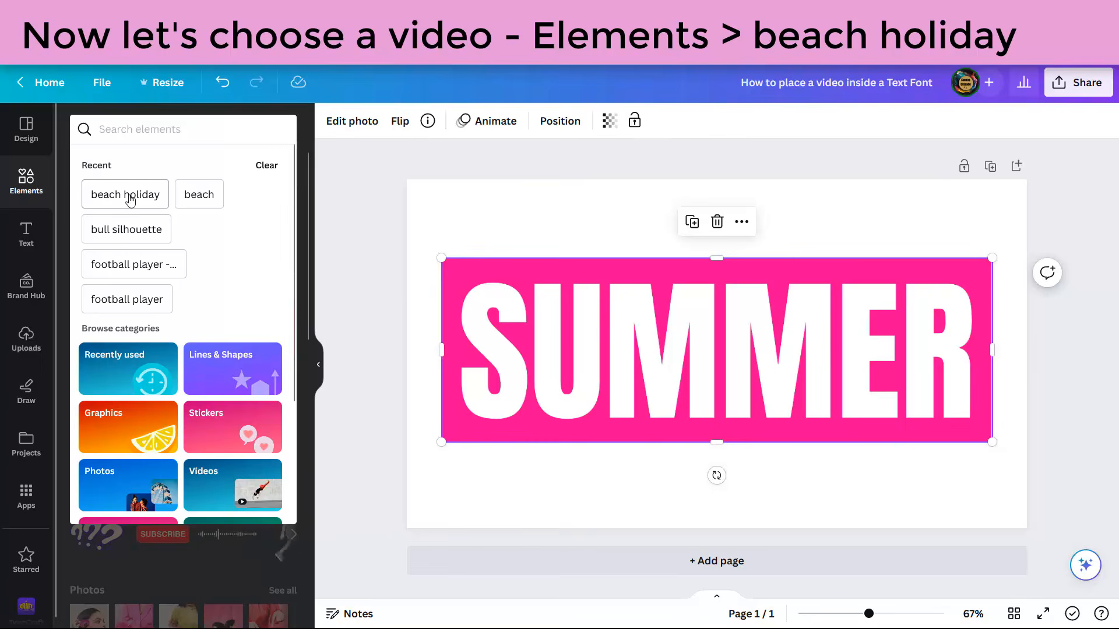
pyautogui.click(129, 196)
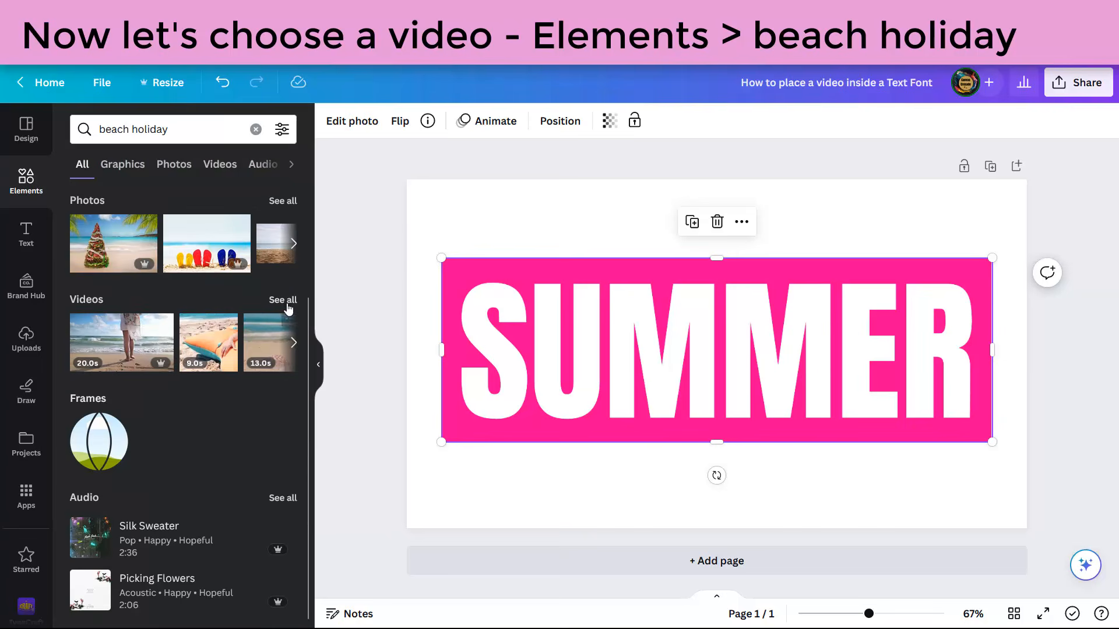
pyautogui.click(282, 300)
# Place the 8-second beach video of the black dog wearing a rainbow flower garland on the page.
pyautogui.scroll(-5, 174, 379)
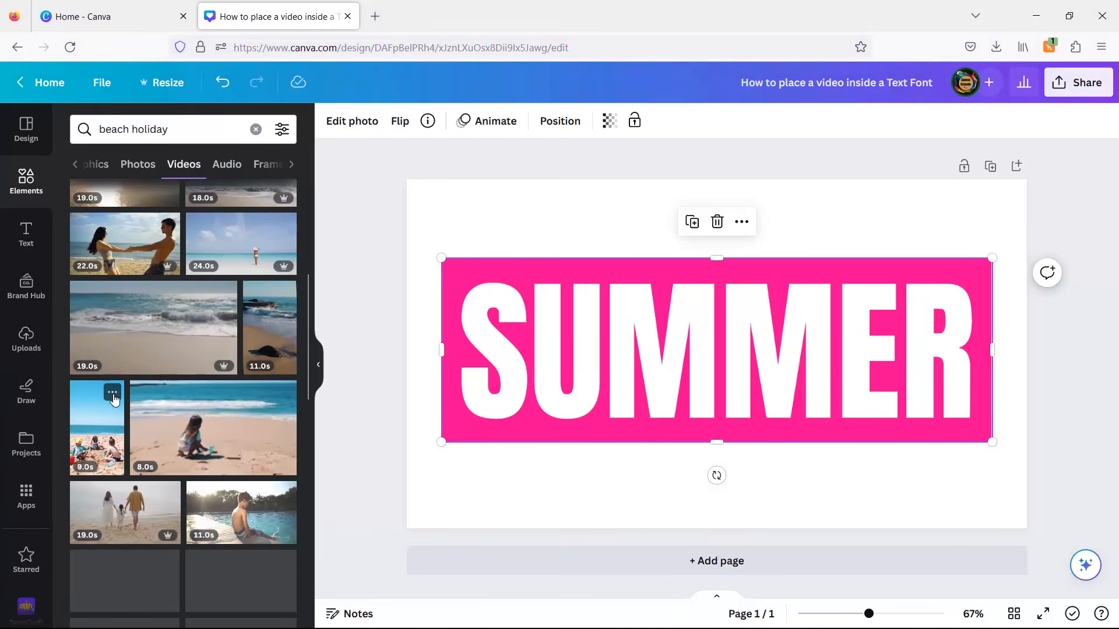
pyautogui.scroll(-5, 113, 398)
pyautogui.scroll(-3, 114, 399)
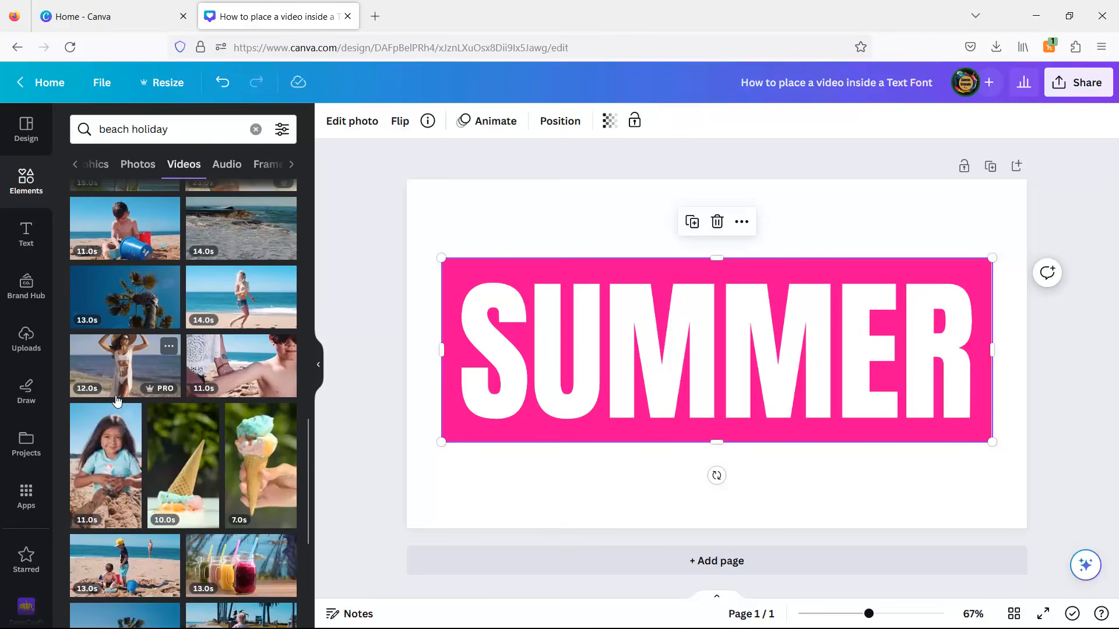
pyautogui.scroll(-5, 116, 400)
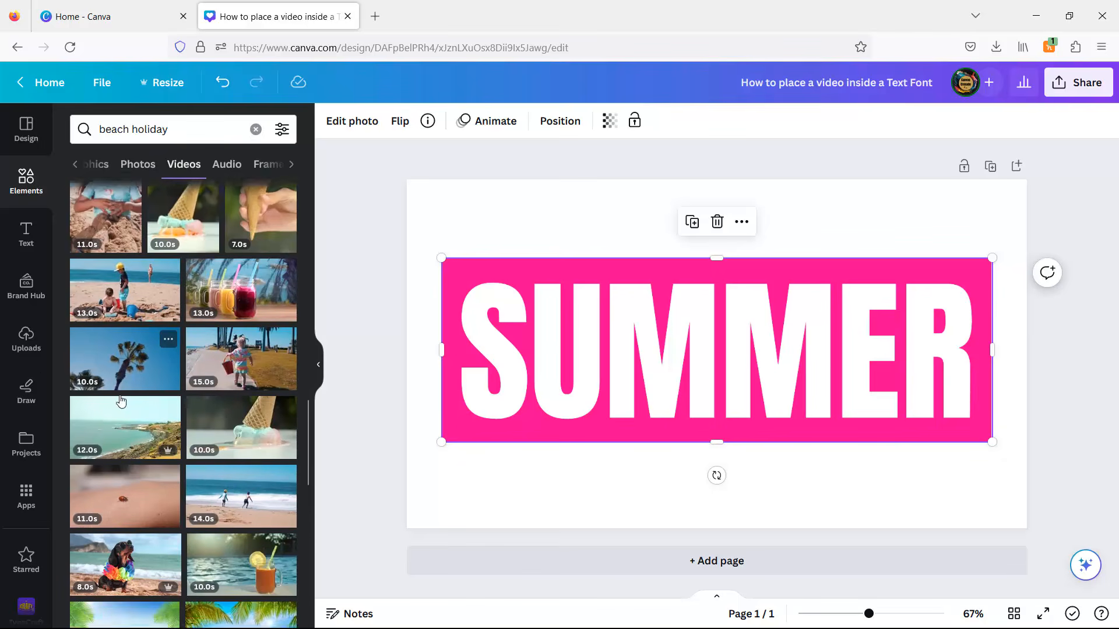
pyautogui.scroll(-2, 121, 401)
pyautogui.moveTo(139, 495); pyautogui.dragTo(526, 404)
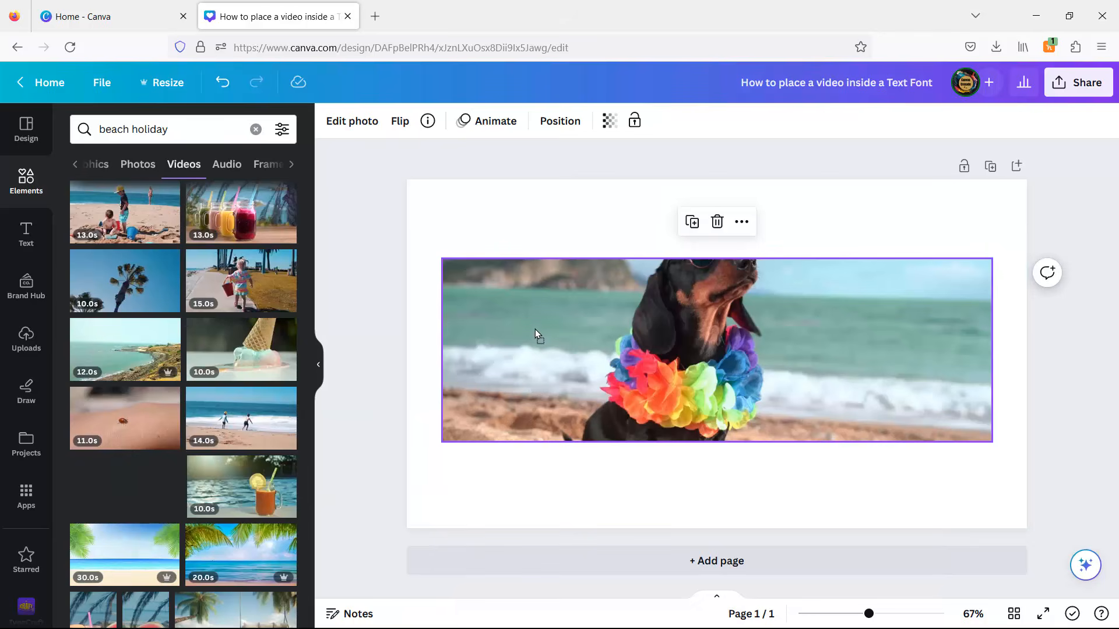
pyautogui.moveTo(542, 289); pyautogui.dragTo(555, 244)
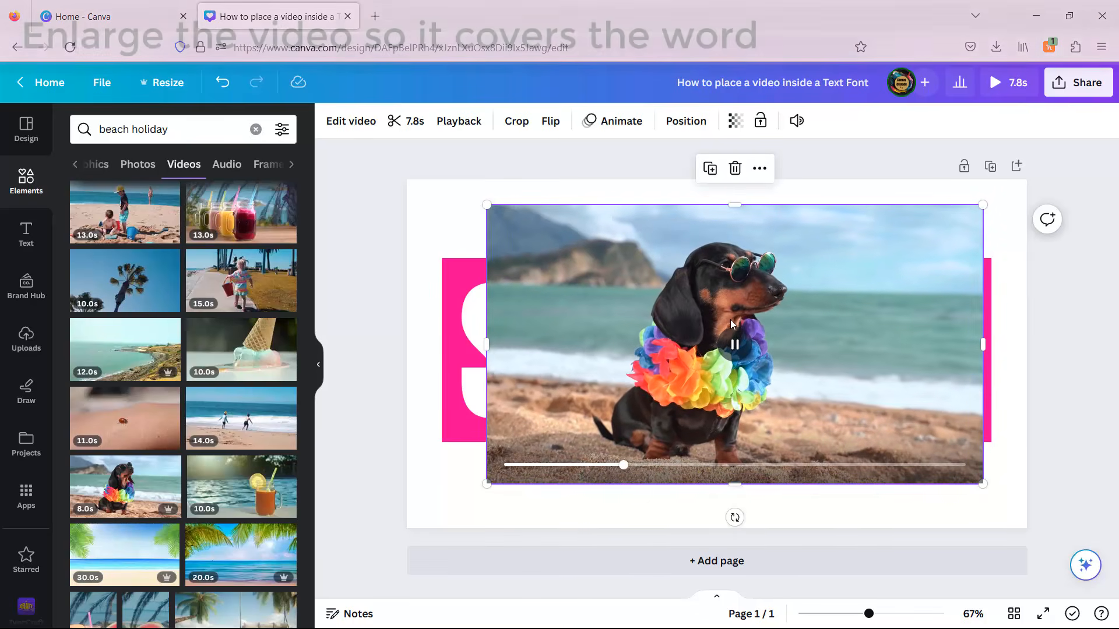
# Enlarge the dog video over the word to about 1,090 × 613 px and send it behind the SUMMER image.
pyautogui.moveTo(729, 320); pyautogui.dragTo(696, 373)
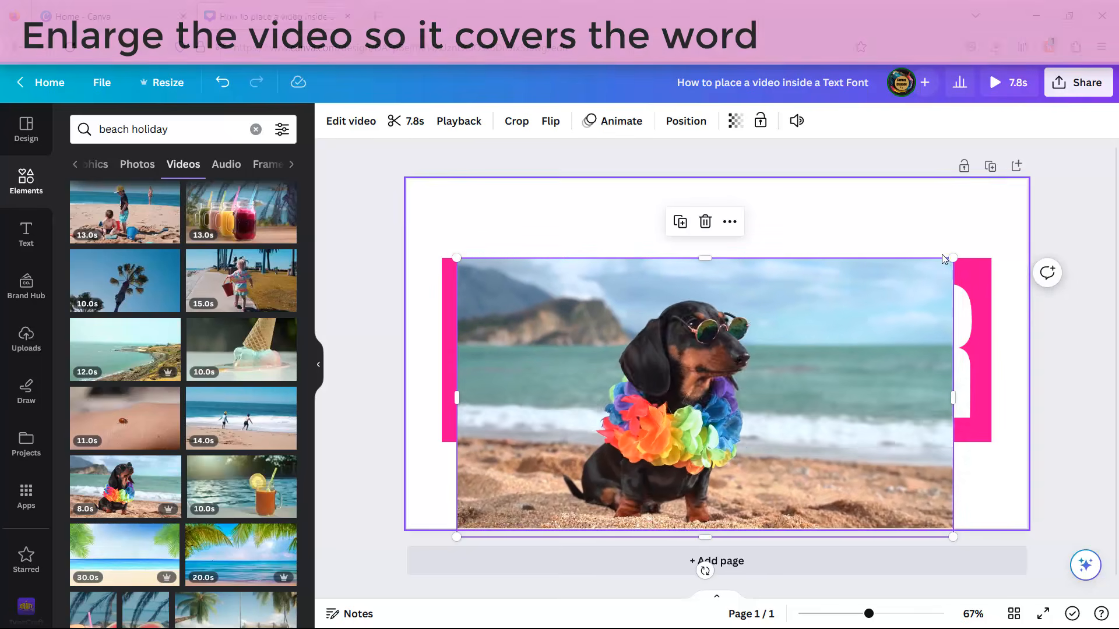
pyautogui.moveTo(952, 257); pyautogui.dragTo(985, 241)
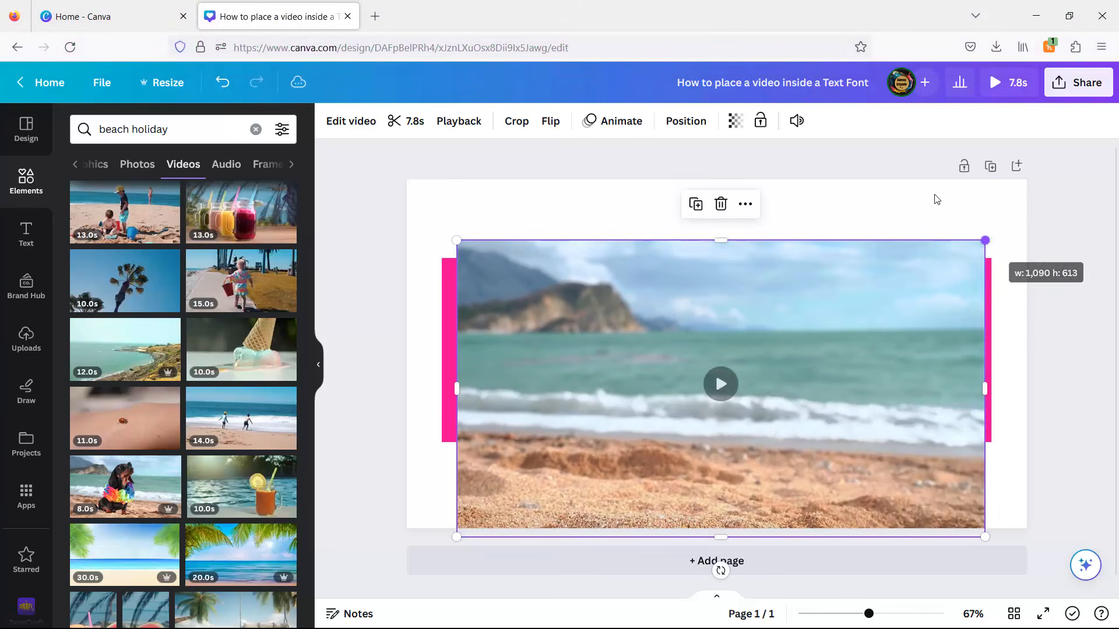
pyautogui.click(687, 127)
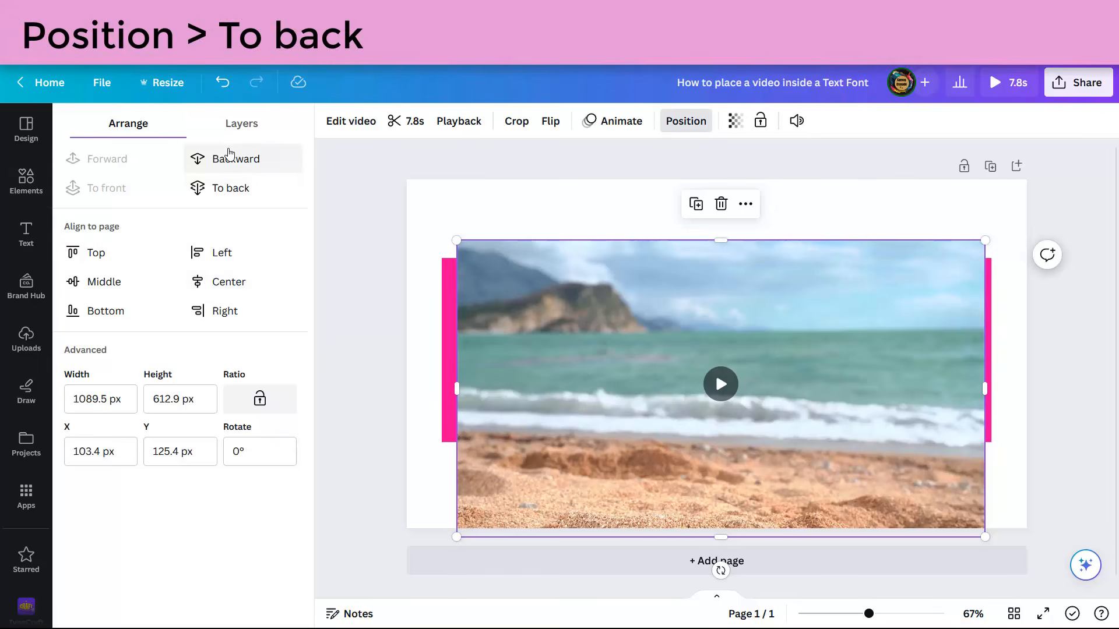
pyautogui.click(227, 159)
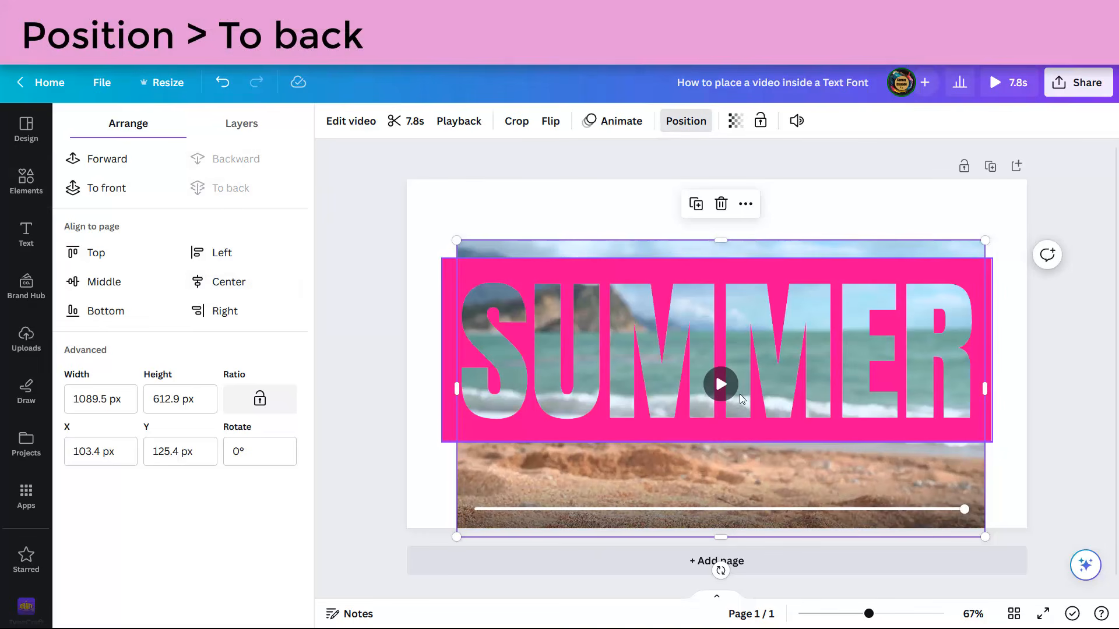
# Play the video behind the cutout and shift it slightly right and down to place the dog within the letters.
pyautogui.click(723, 396)
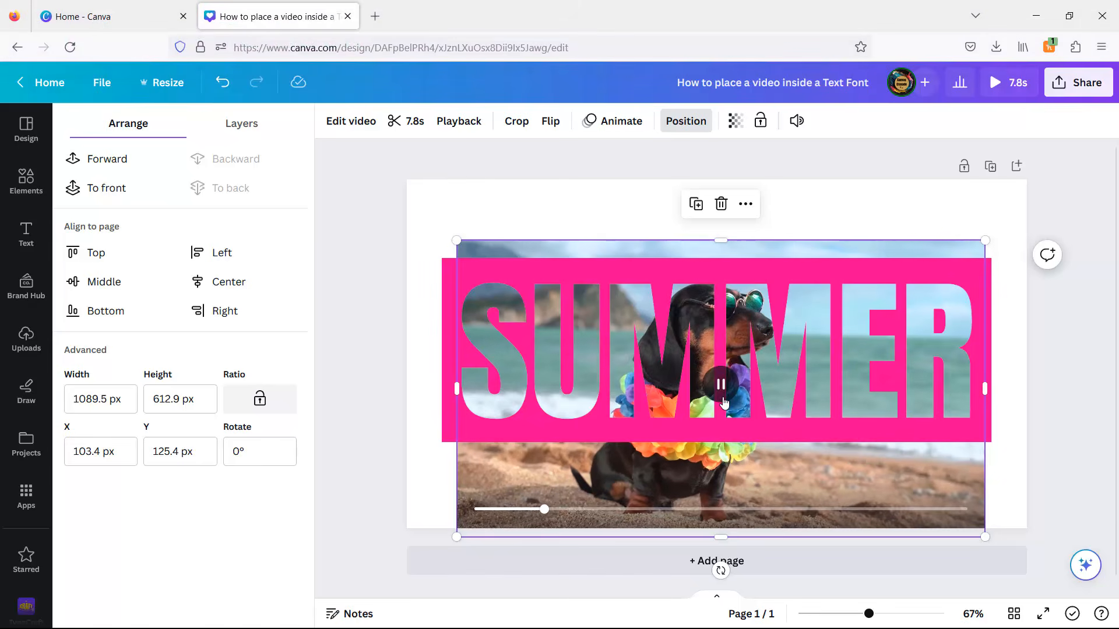
pyautogui.moveTo(633, 475)
pyautogui.mouseDown()
pyautogui.moveTo(635, 497)
pyautogui.moveTo(627, 474)
pyautogui.moveTo(637, 473)
pyautogui.mouseUp()
pyautogui.click(725, 382)
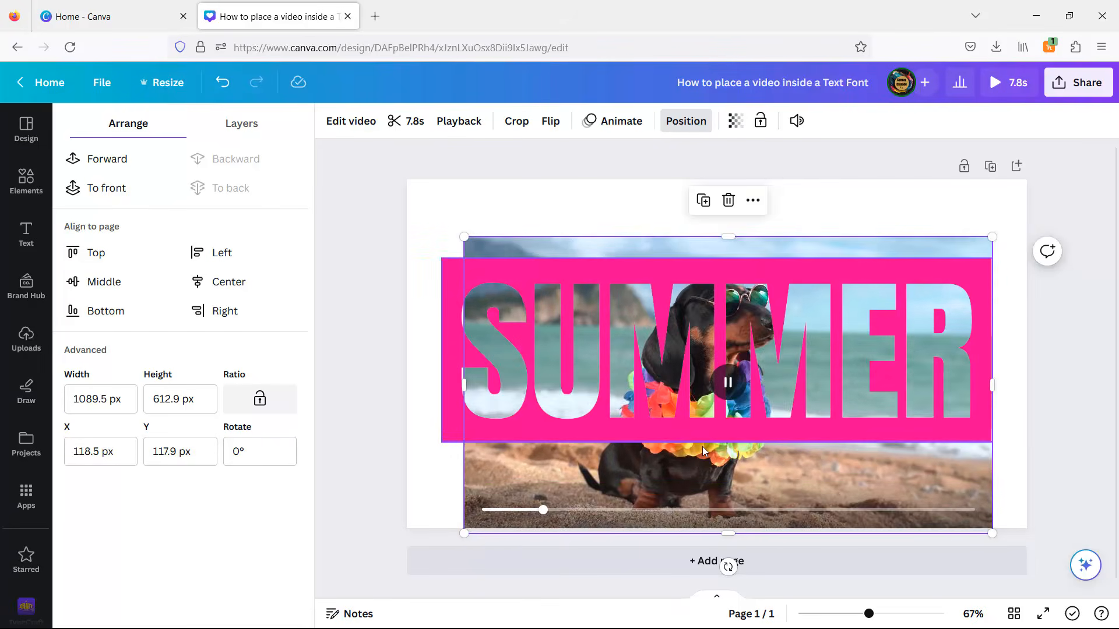
pyautogui.moveTo(763, 467); pyautogui.dragTo(764, 477)
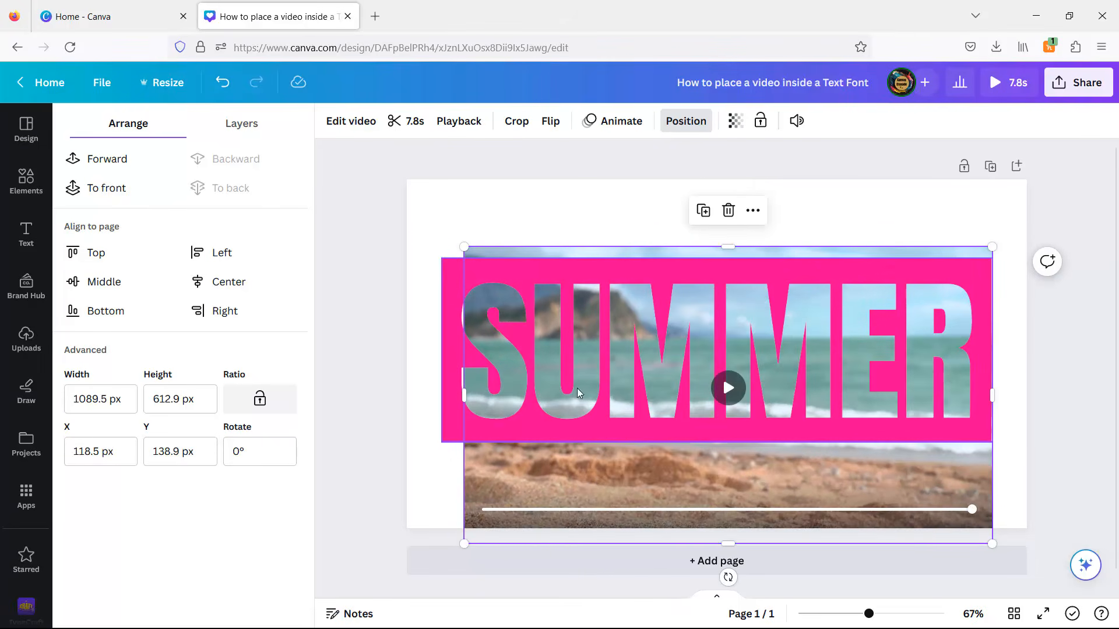
# Enlarge the SUMMER image from its upper corners until it spans the full page width.
pyautogui.click(457, 283)
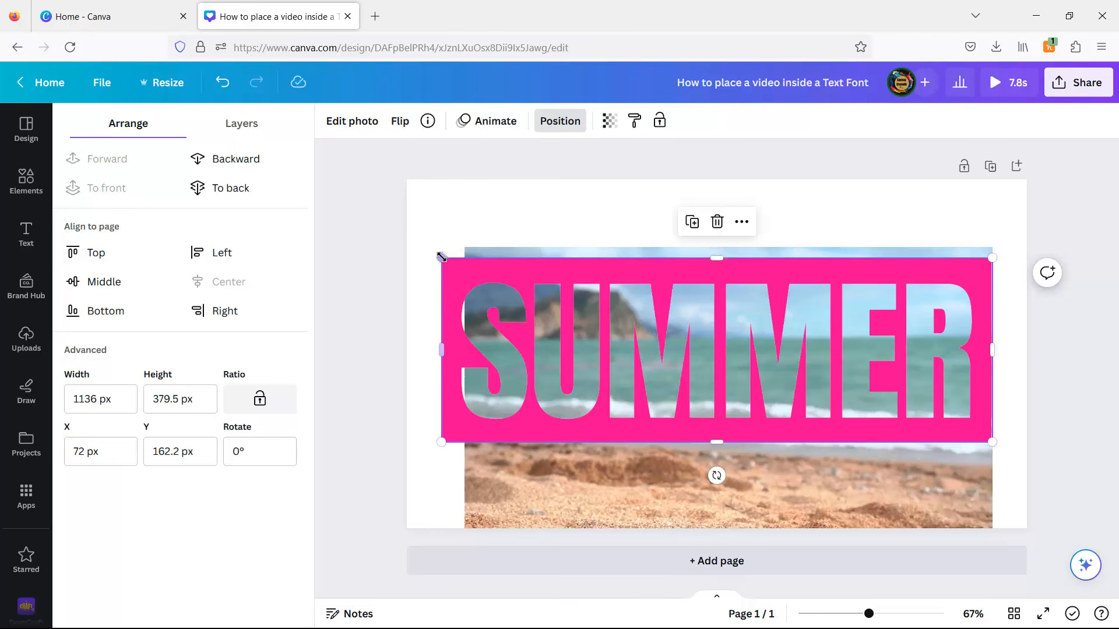
pyautogui.moveTo(441, 258); pyautogui.dragTo(414, 232)
pyautogui.moveTo(992, 247); pyautogui.dragTo(1028, 236)
# Enlarge the dog video to 1186 px wide behind all the letters and crop its top and bottom to about 374 px high.
pyautogui.moveTo(634, 480); pyautogui.dragTo(598, 487)
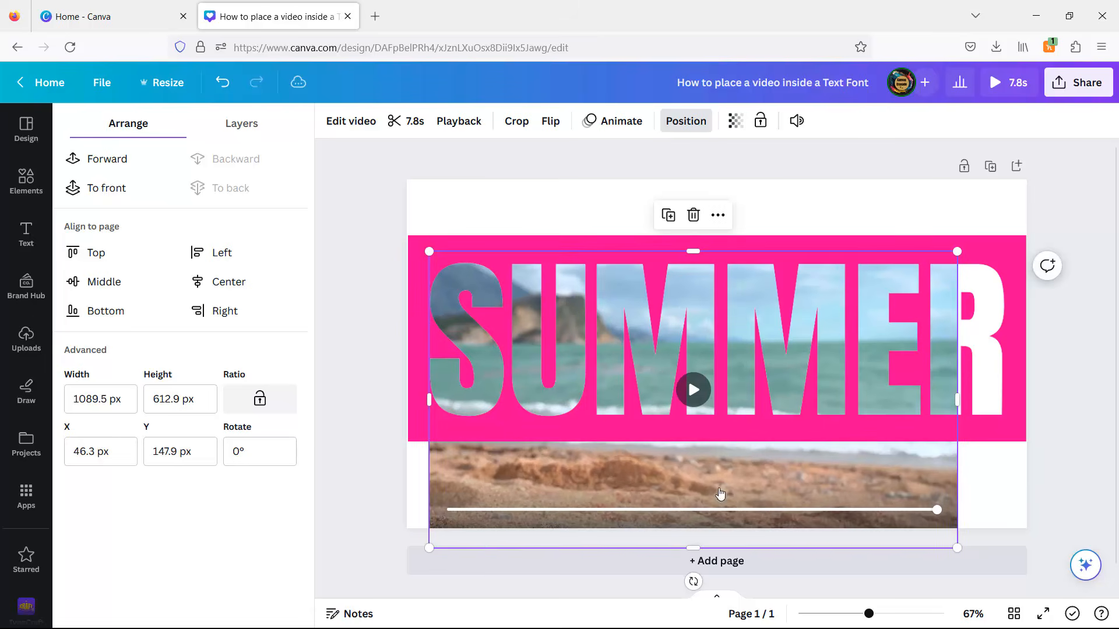
pyautogui.moveTo(957, 252); pyautogui.dragTo(1011, 244)
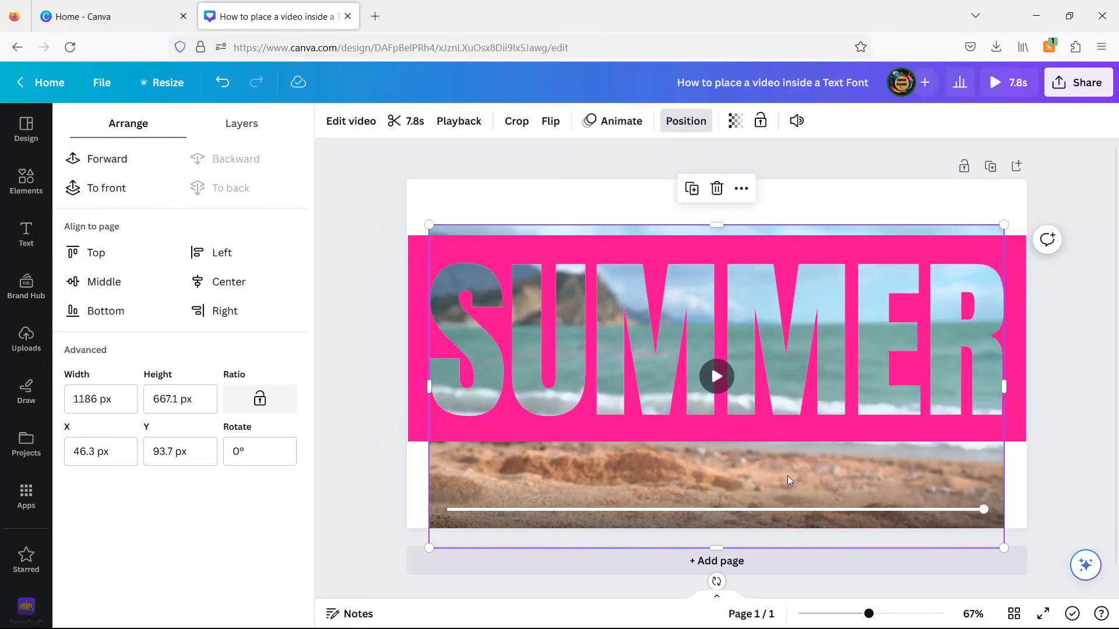
pyautogui.moveTo(769, 365)
pyautogui.mouseDown()
pyautogui.moveTo(787, 372)
pyautogui.moveTo(770, 368)
pyautogui.mouseUp()
pyautogui.click(721, 381)
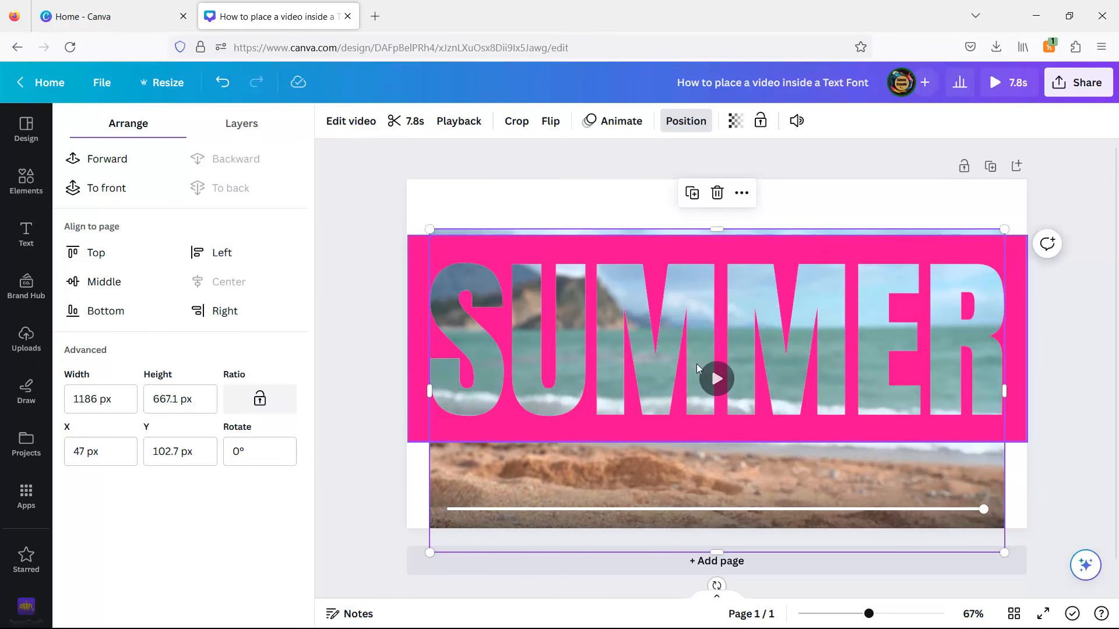
pyautogui.moveTo(716, 230); pyautogui.dragTo(713, 253)
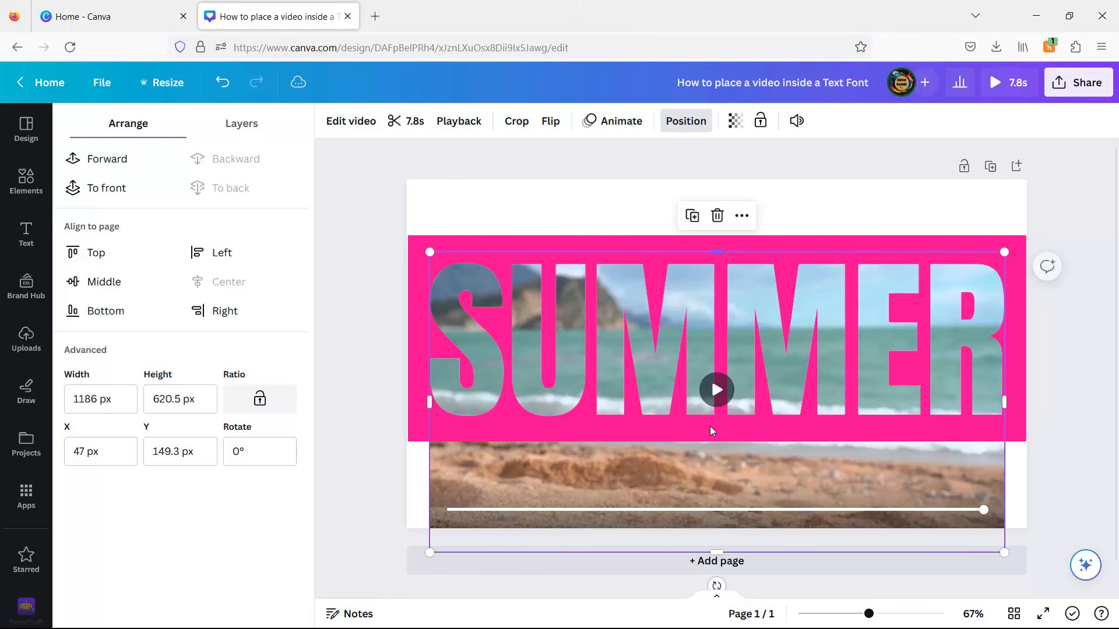
pyautogui.moveTo(713, 553); pyautogui.dragTo(720, 436)
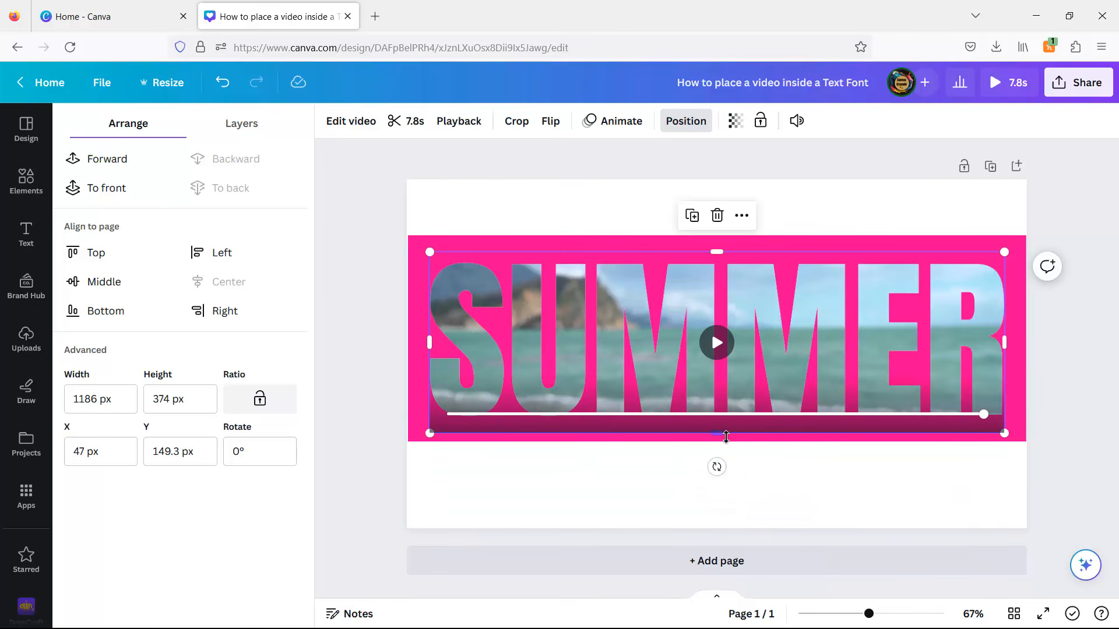
# Set the page background to the Brand Kit's bright pink, matching the SUMMER rectangle.
pyautogui.click(480, 208)
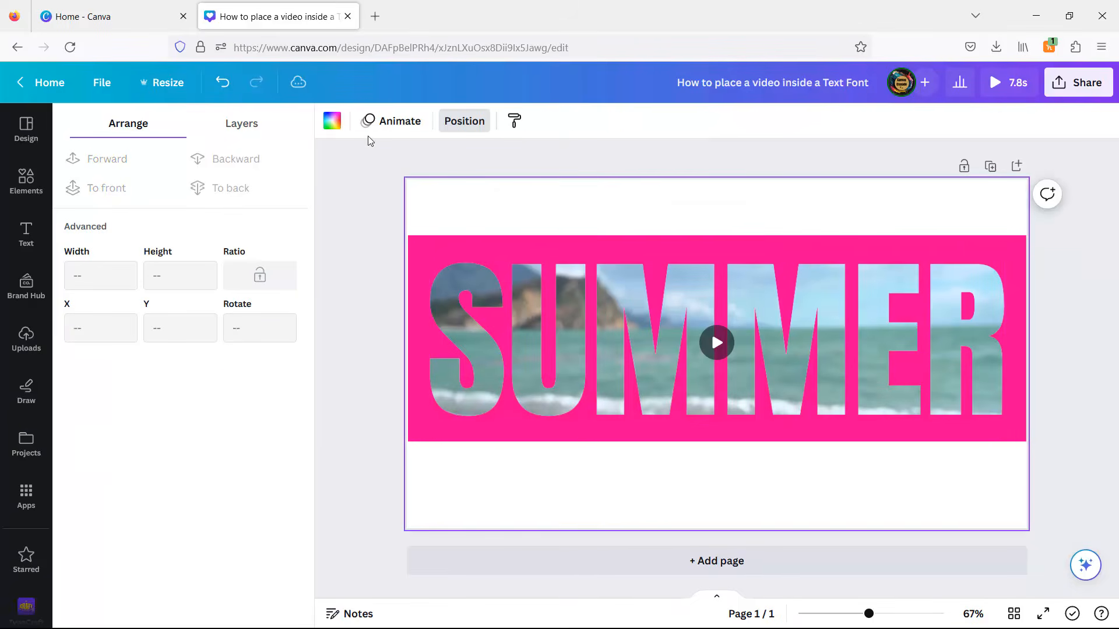
pyautogui.click(333, 122)
pyautogui.click(283, 320)
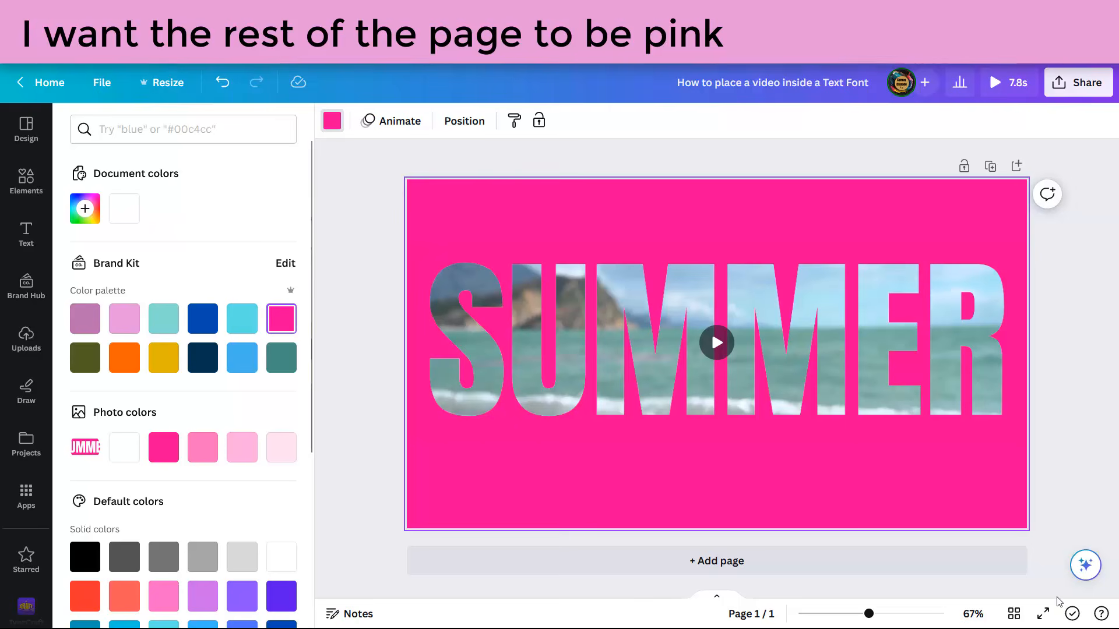
# Preview the SUMMER page in full screen to check the video inside the letters, and return to the editor.
pyautogui.click(1043, 614)
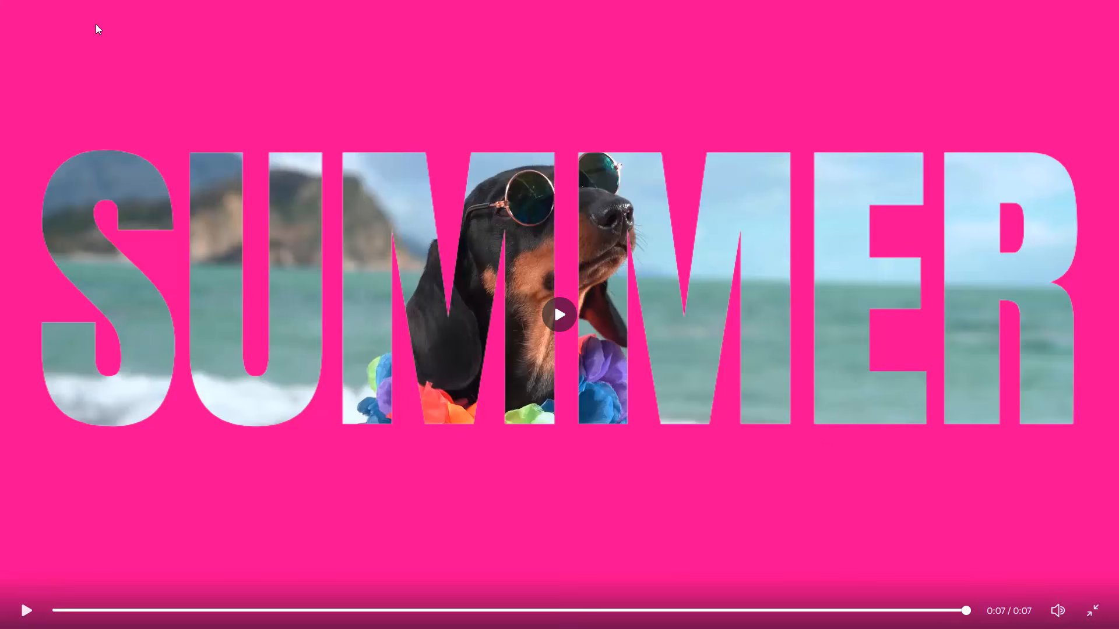
pyautogui.click(47, 35)
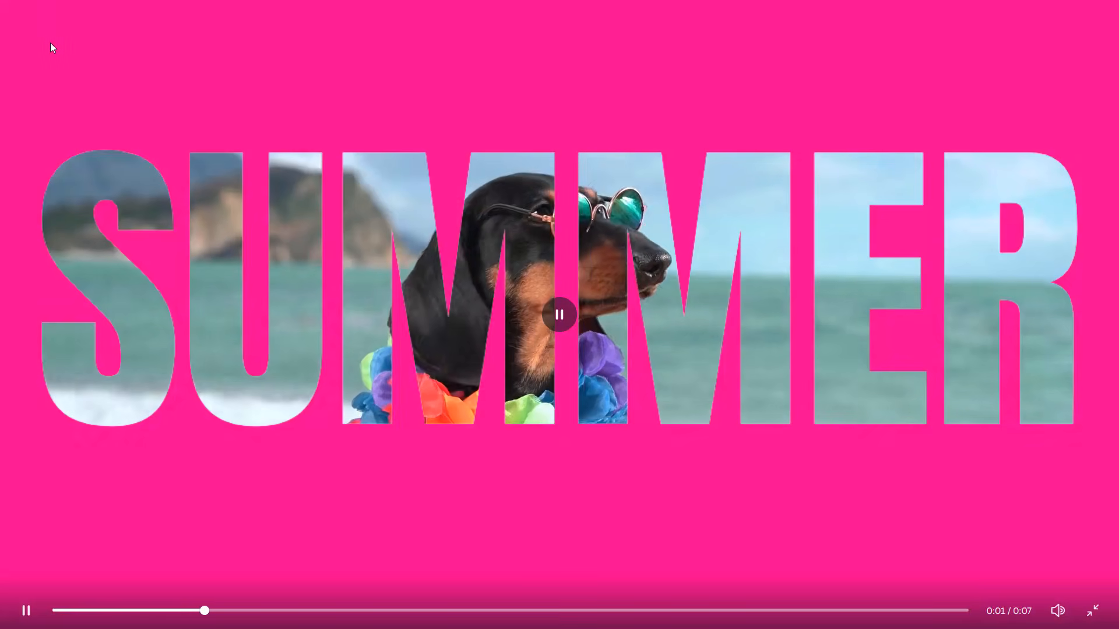
pyautogui.press('Escape')
pyautogui.click(33, 83)
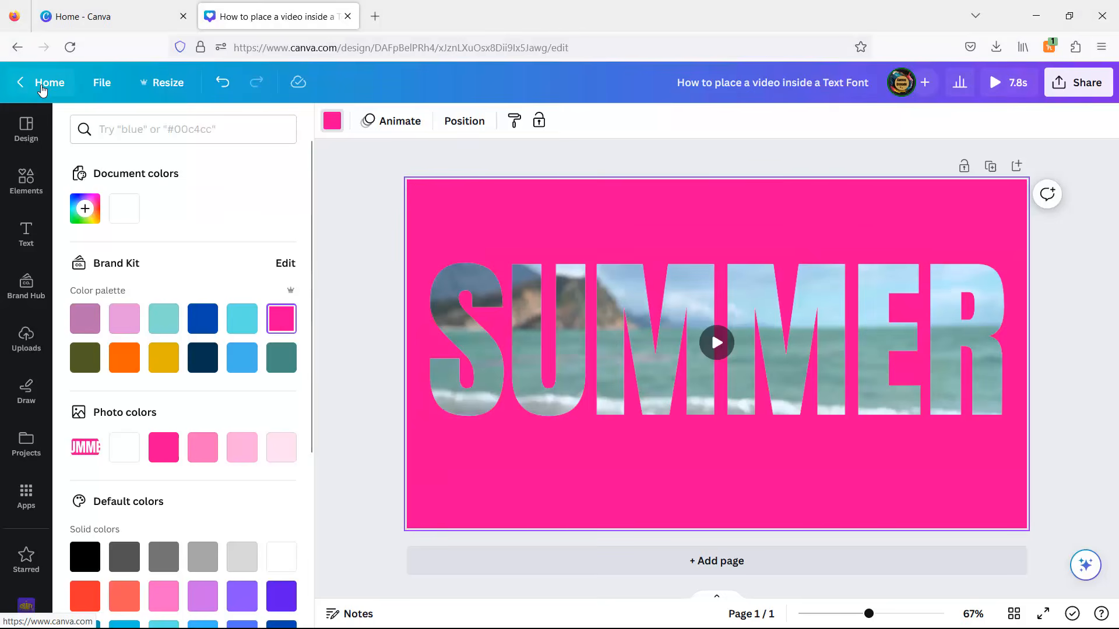
# Duplicate the pink SUMMER page and set the copy's background to black.
pyautogui.click(990, 167)
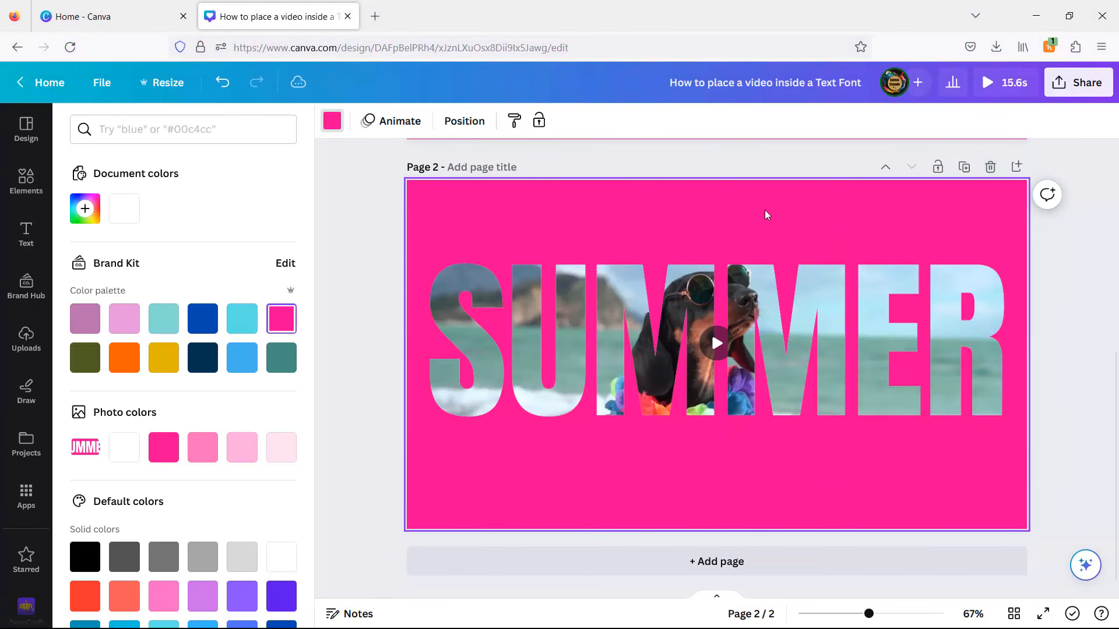
pyautogui.click(330, 124)
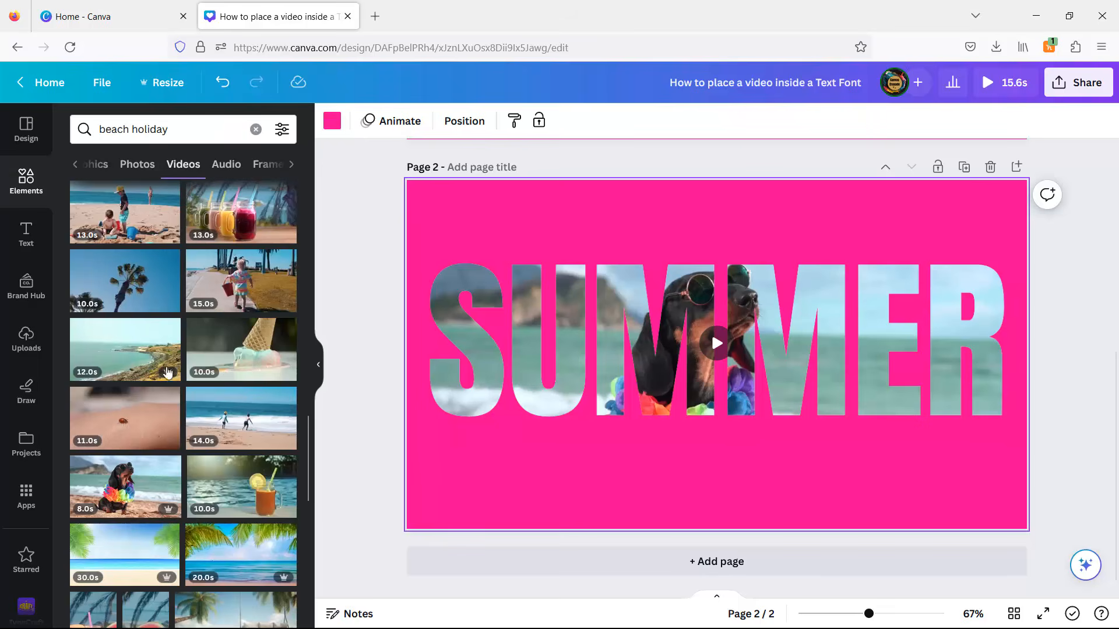
pyautogui.click(332, 124)
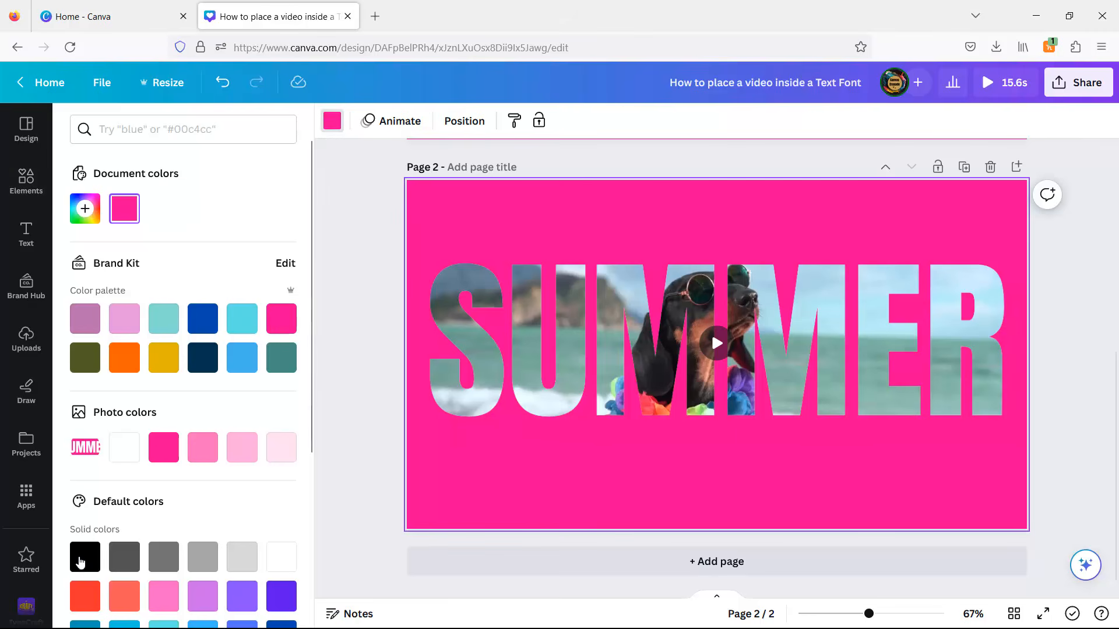
pyautogui.click(81, 559)
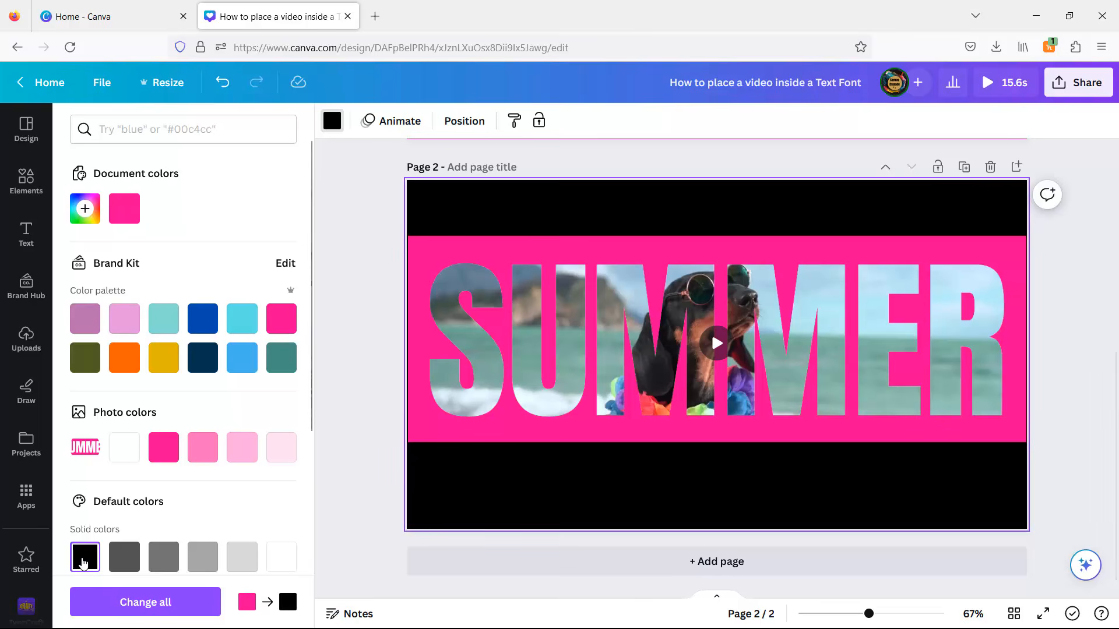
# Apply the Cherry Duotone effect to the pink SUMMER cutout image on the black page.
pyautogui.click(419, 432)
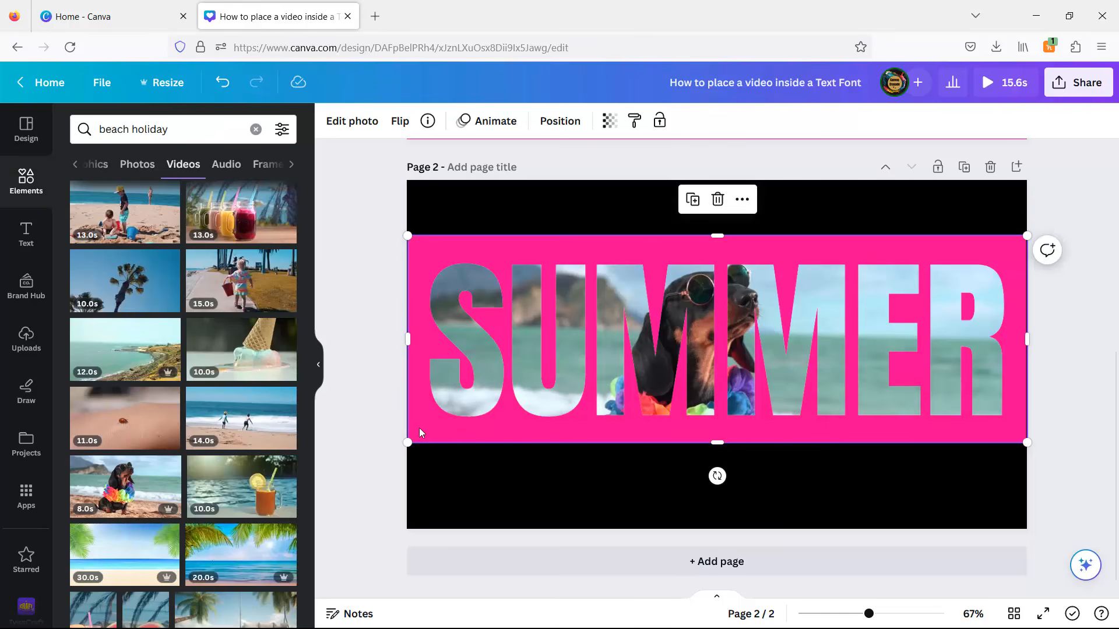
pyautogui.click(348, 122)
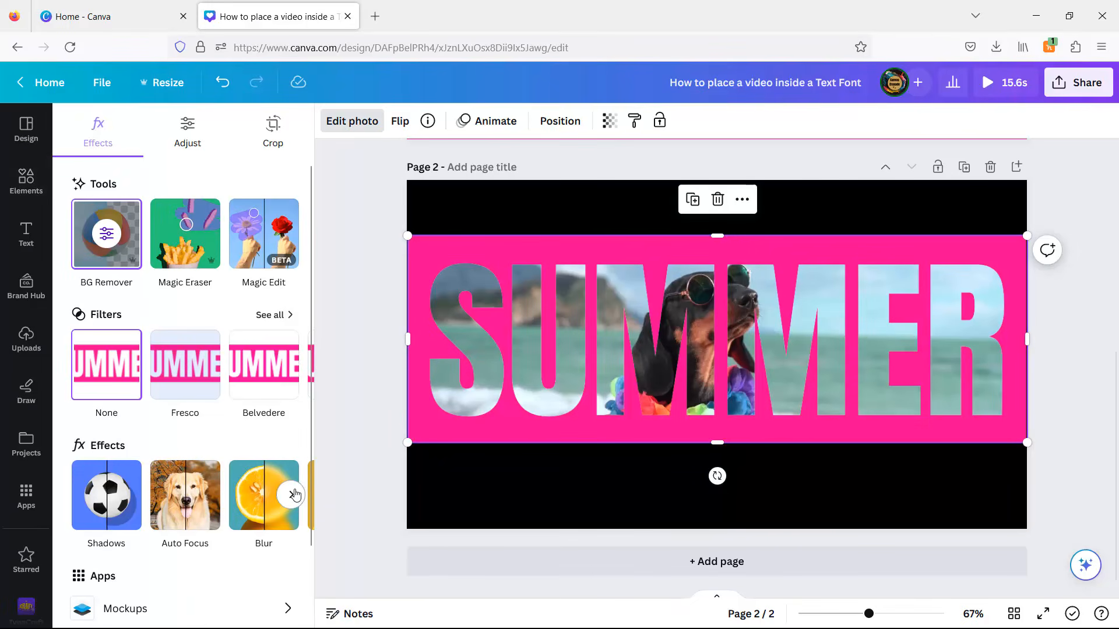
pyautogui.click(295, 495)
pyautogui.click(261, 496)
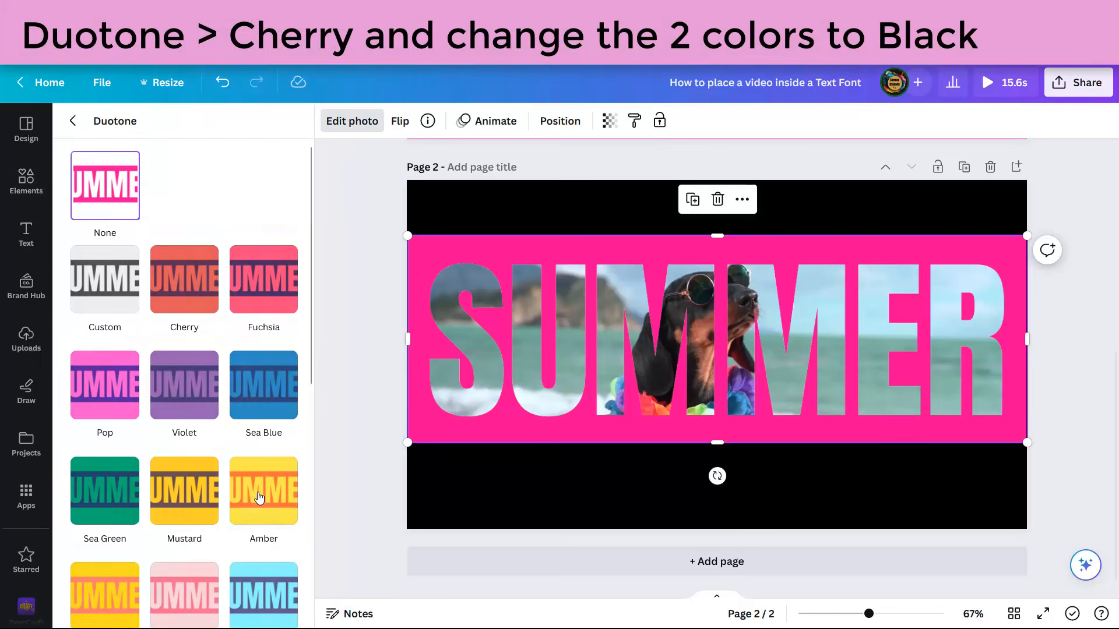
pyautogui.click(185, 281)
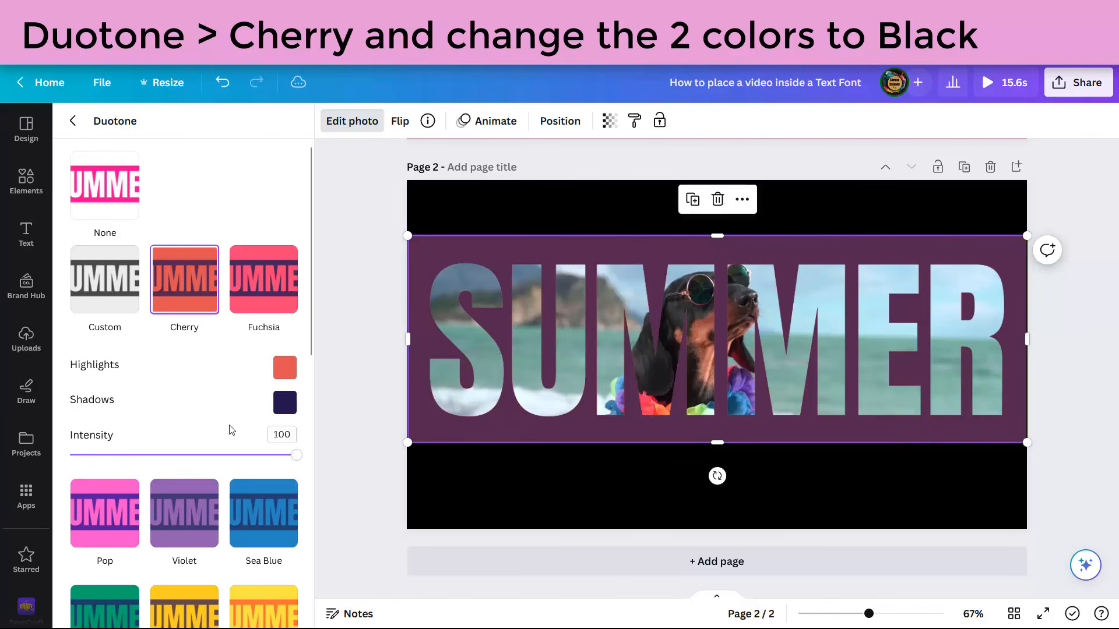
# Set both the Highlights and Shadows colors of the Cherry duotone to black, #000000.
pyautogui.click(285, 367)
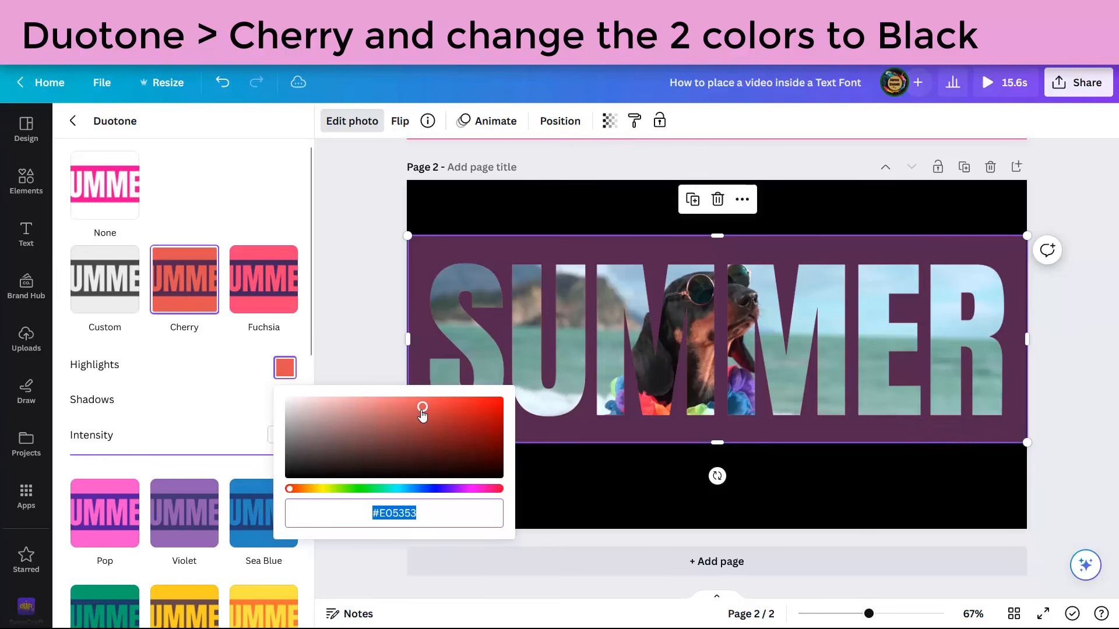
pyautogui.write('#000000')
pyautogui.click(281, 404)
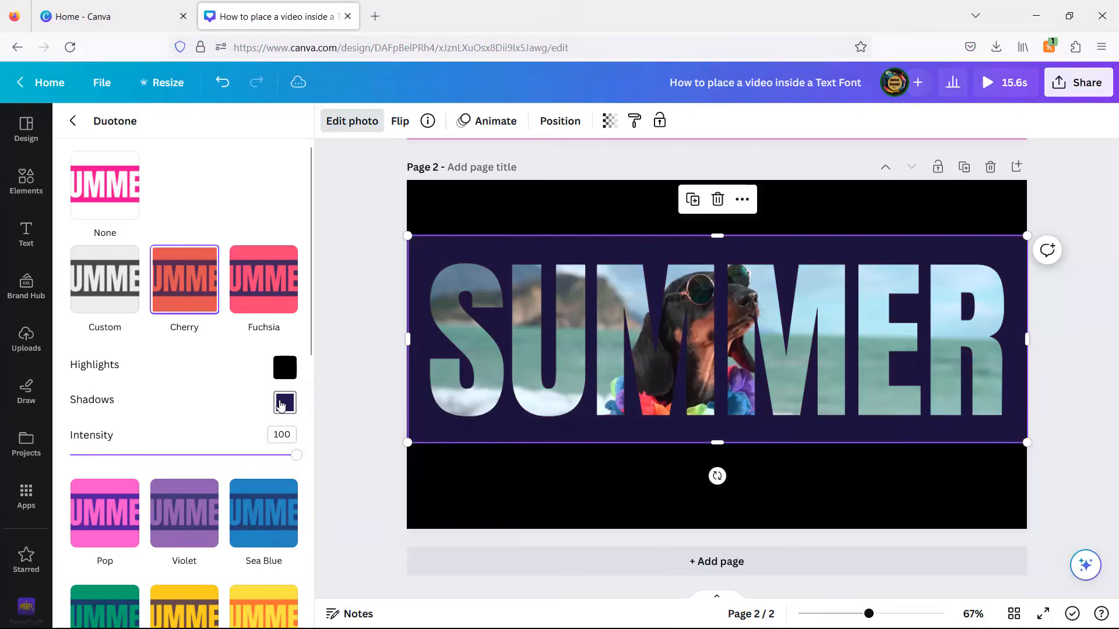
pyautogui.click(284, 402)
pyautogui.write('#000000')
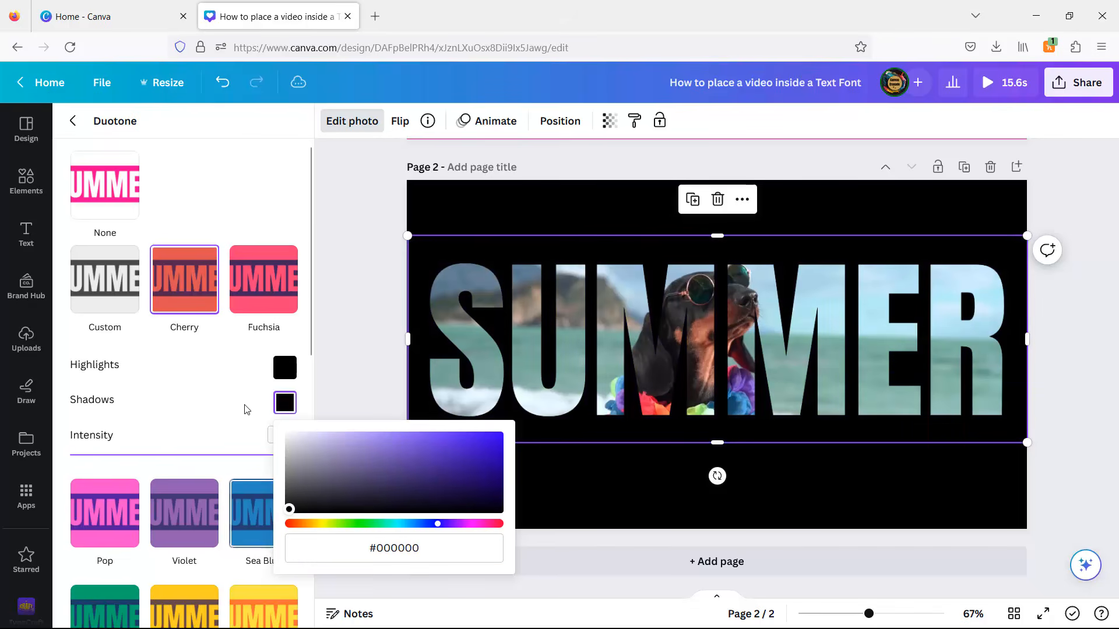
pyautogui.click(243, 407)
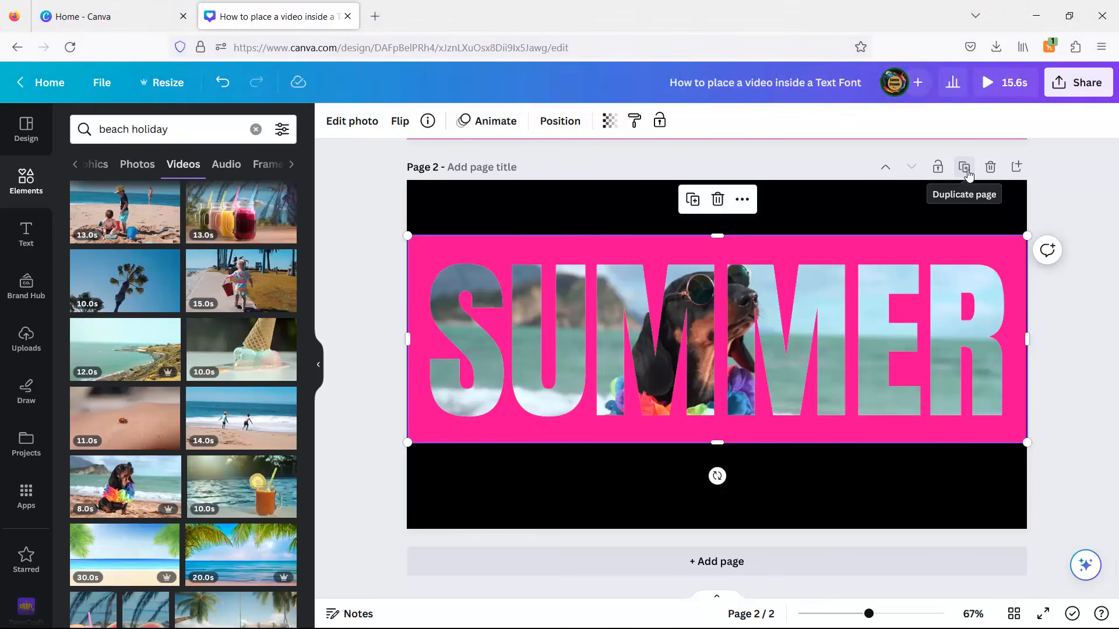
# Download only page 2 as an MP4 video and open the downloaded file in the media player.
pyautogui.click(1085, 82)
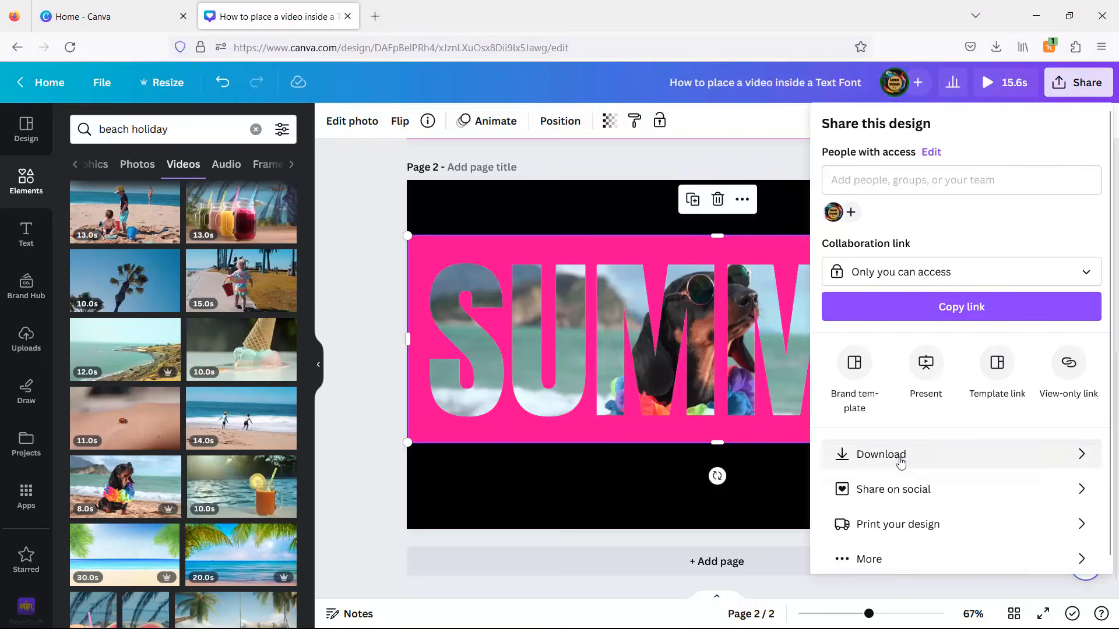
pyautogui.click(900, 458)
pyautogui.click(1085, 312)
pyautogui.click(1086, 352)
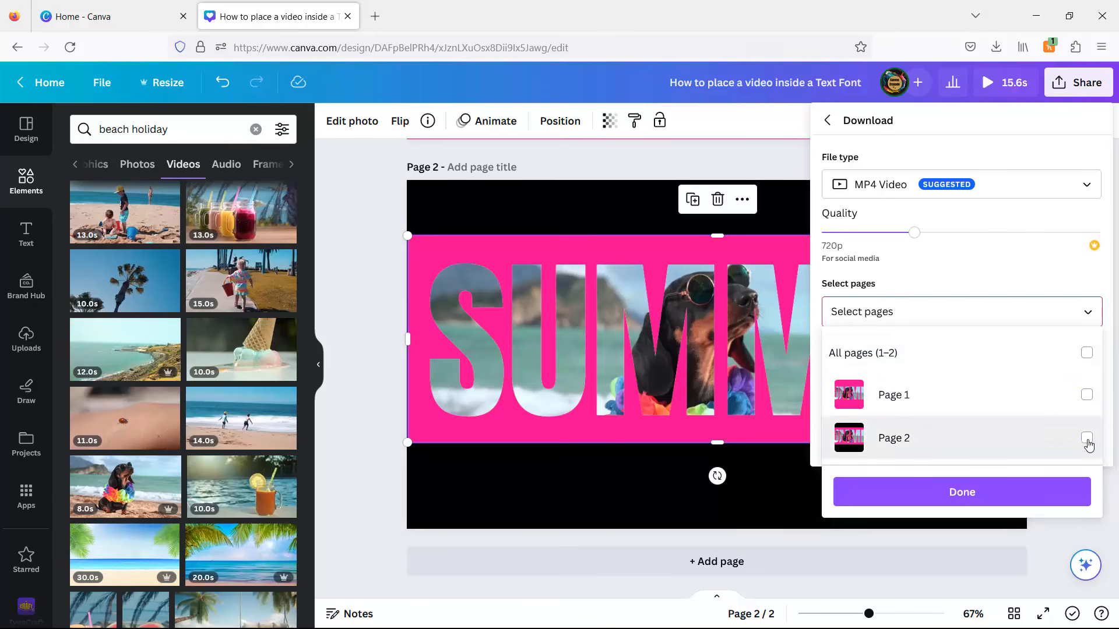
pyautogui.click(1086, 438)
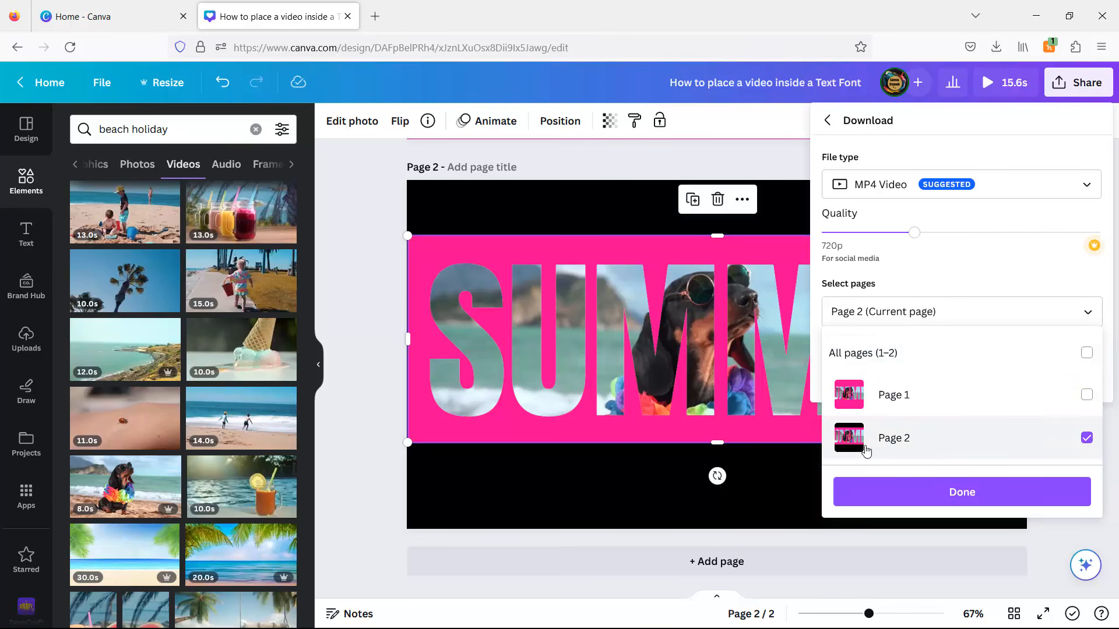
pyautogui.click(1031, 497)
pyautogui.click(988, 380)
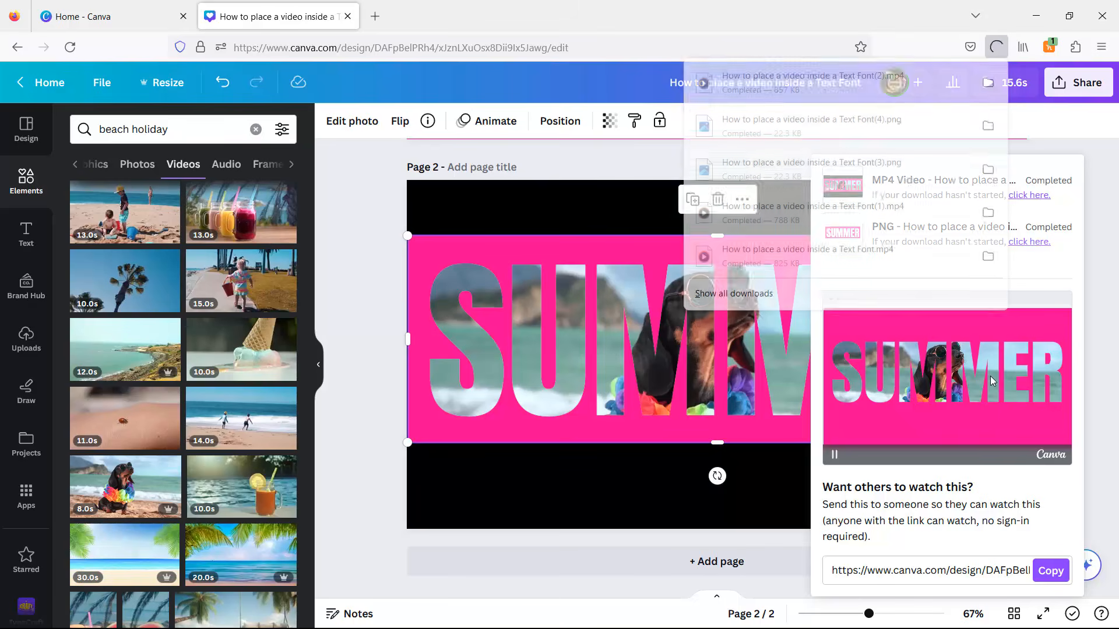
pyautogui.click(835, 86)
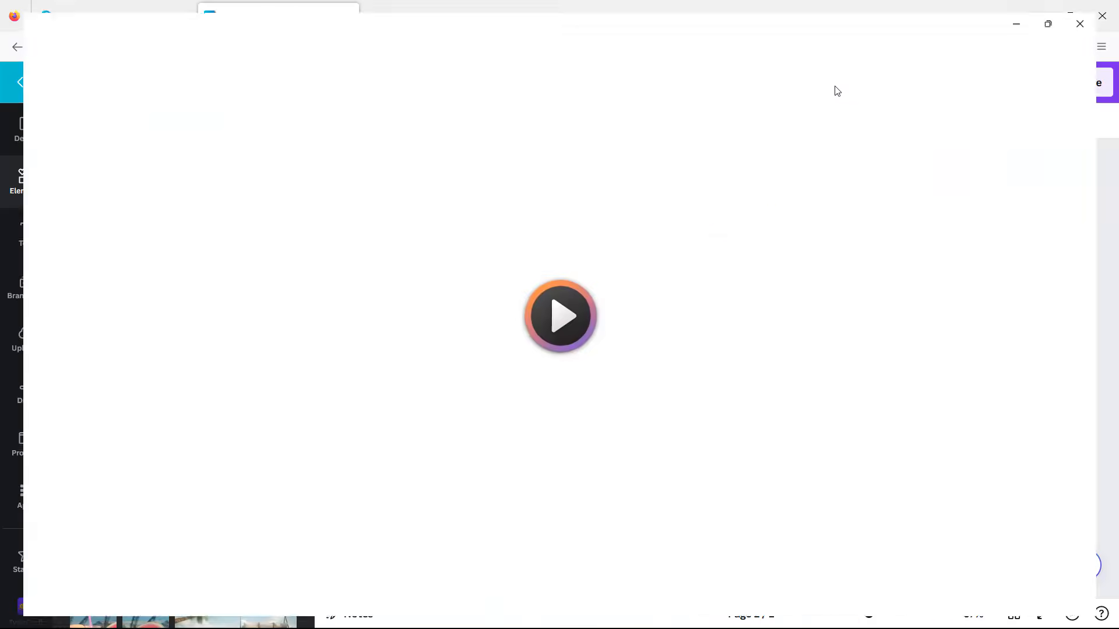